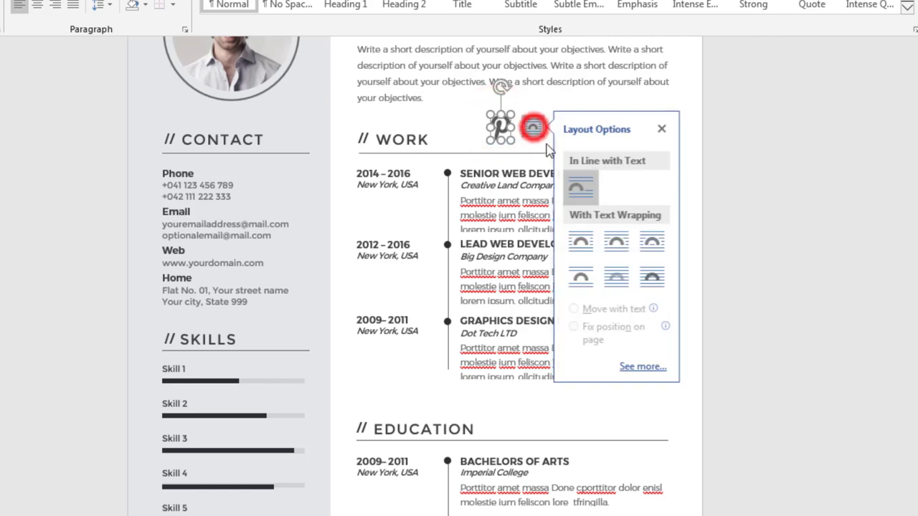
- Give the Pinterest icon square text wrapping and place it, reduced in size, beside Social 1 in the Link section
click(585, 245)
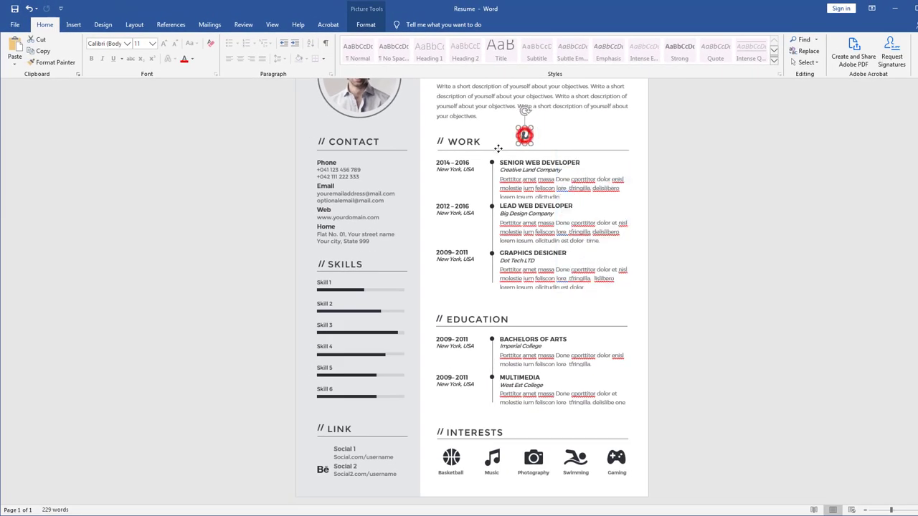
drag(497, 148, 327, 432)
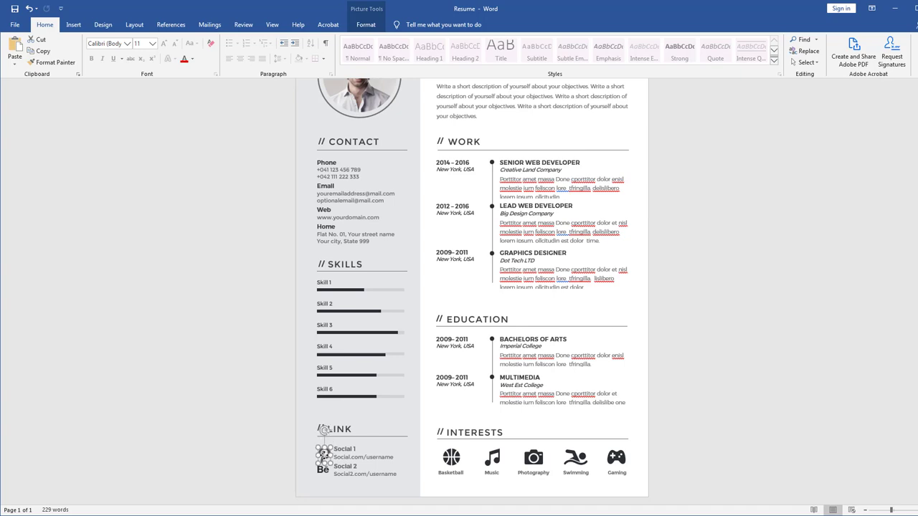
ctrl+scroll(333, 463, up, 3)
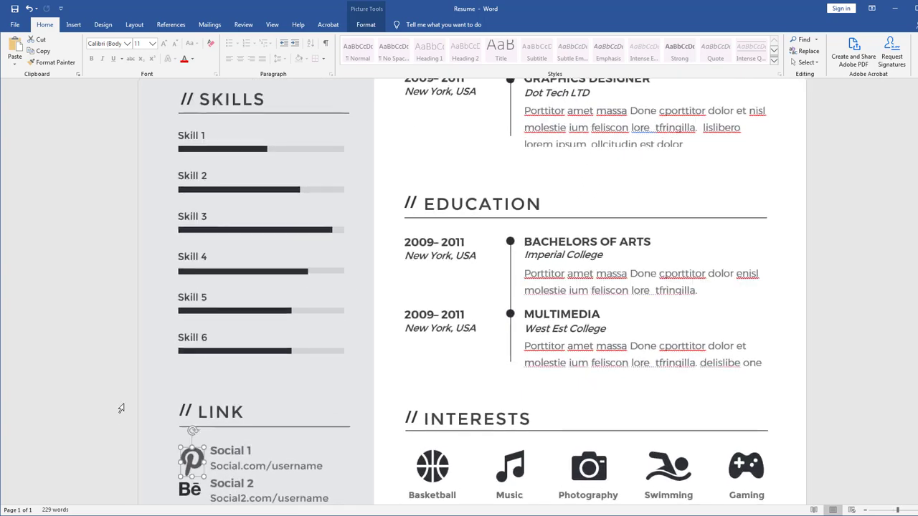
scroll(172, 418, down, 1)
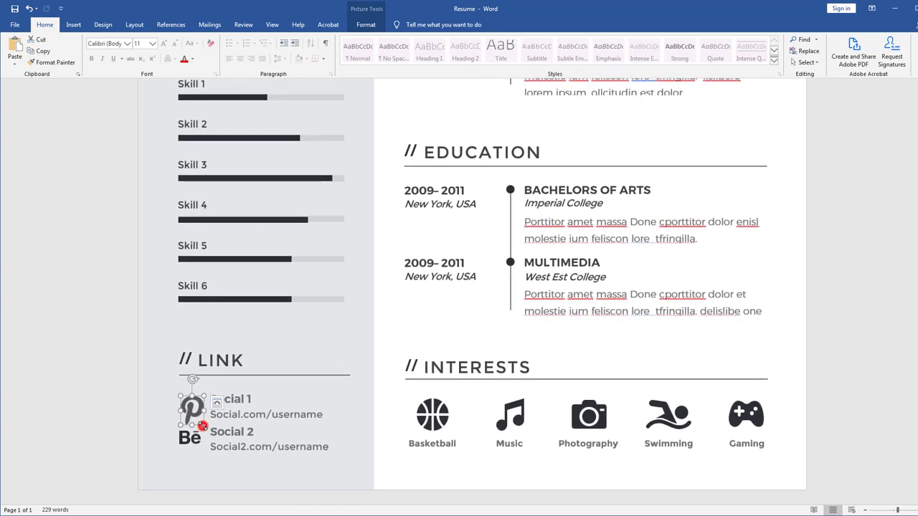
drag(203, 426, 196, 422)
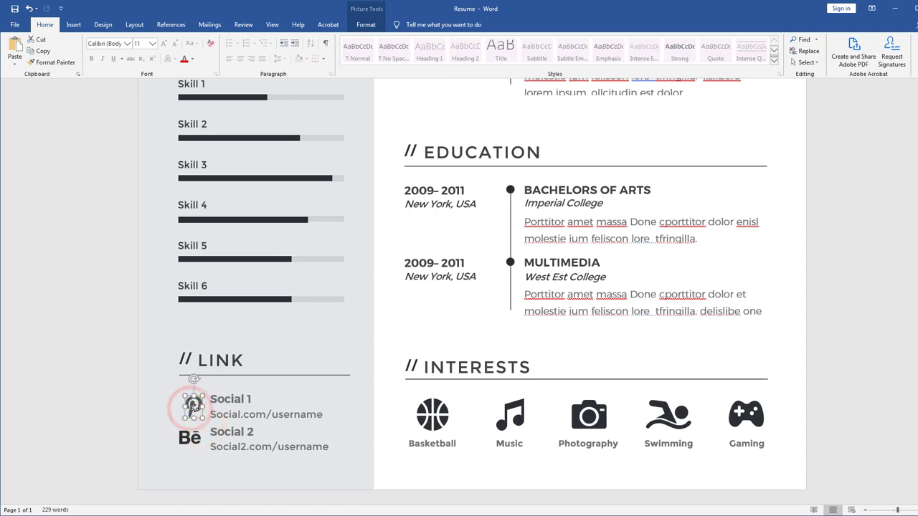
- Align the Pinterest icon's left edge with the dark Skill 6 bar
click(184, 301)
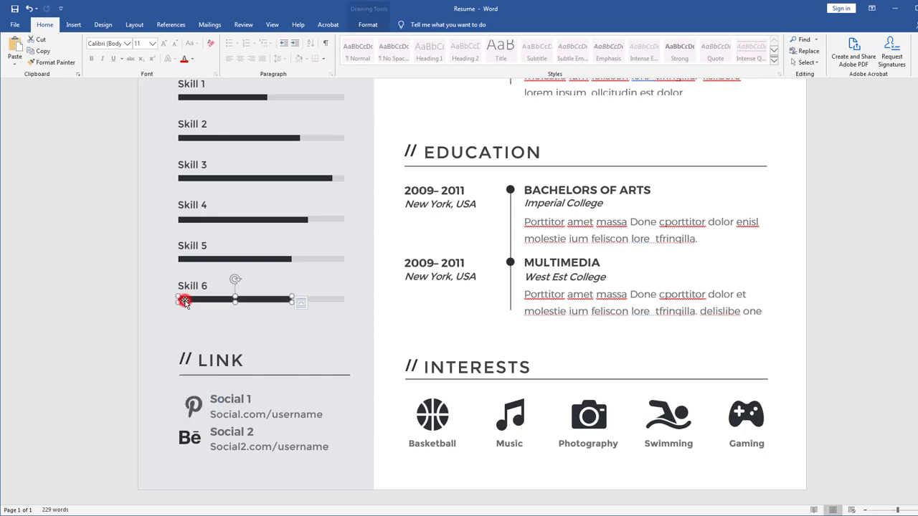
shift+click(193, 407)
click(410, 25)
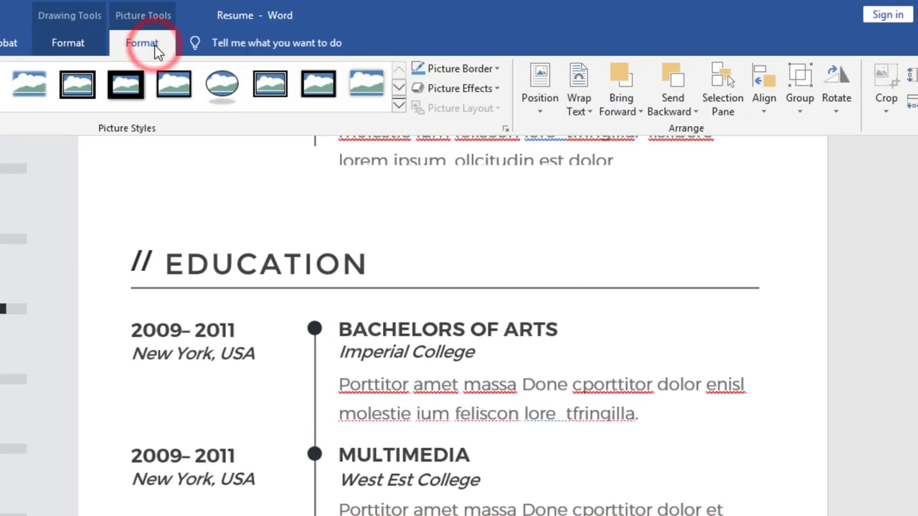
click(764, 101)
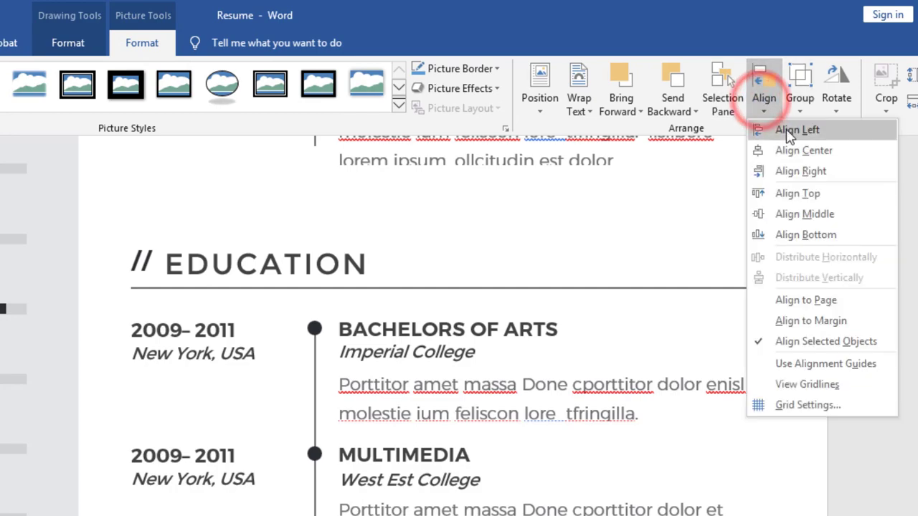
click(789, 131)
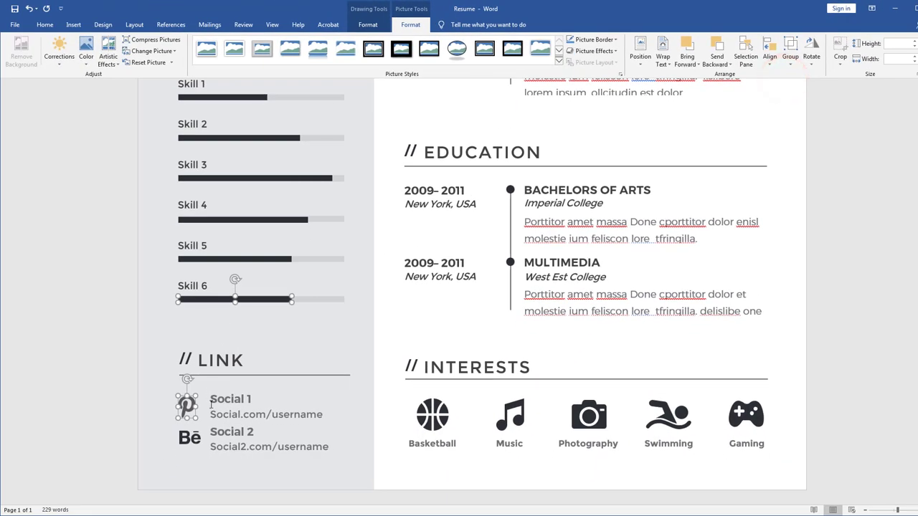
- Replace the Social 1 heading with "Pinterest" and delete the Behance icon beside Social 2
triple_click(222, 399)
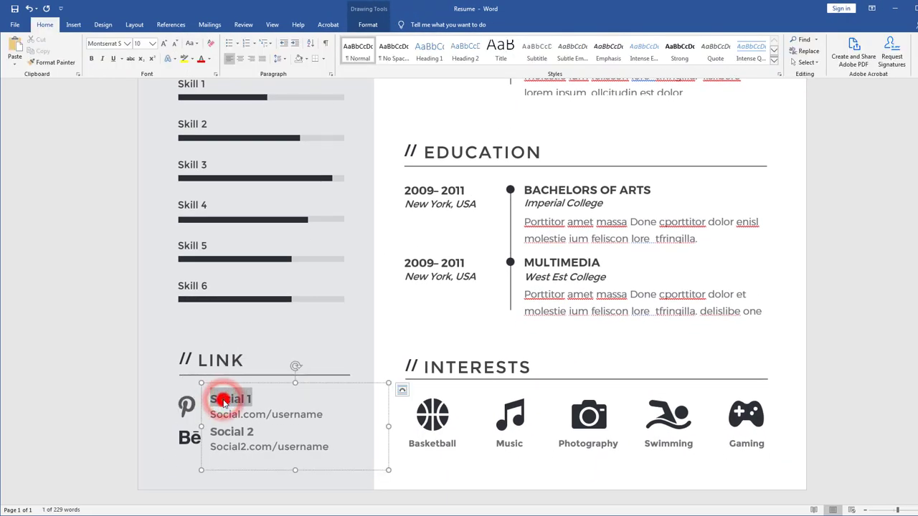
text(Pinterest)
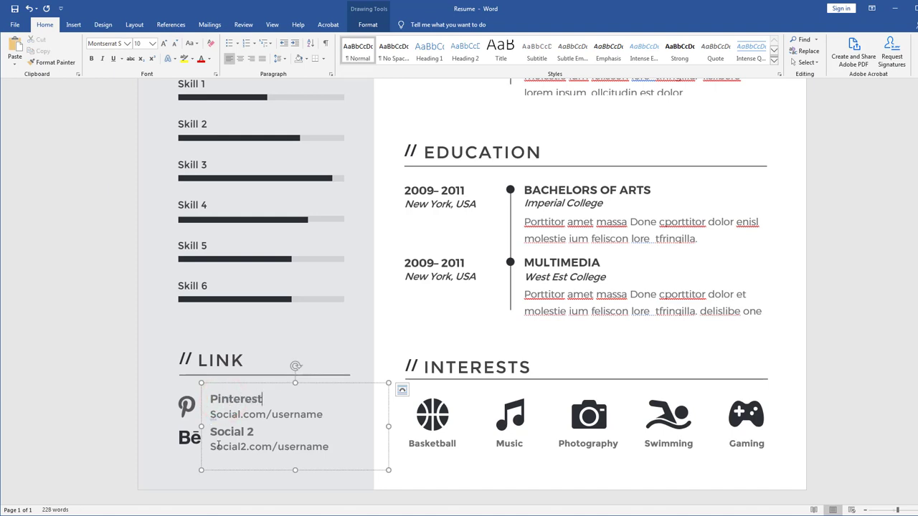
click(185, 436)
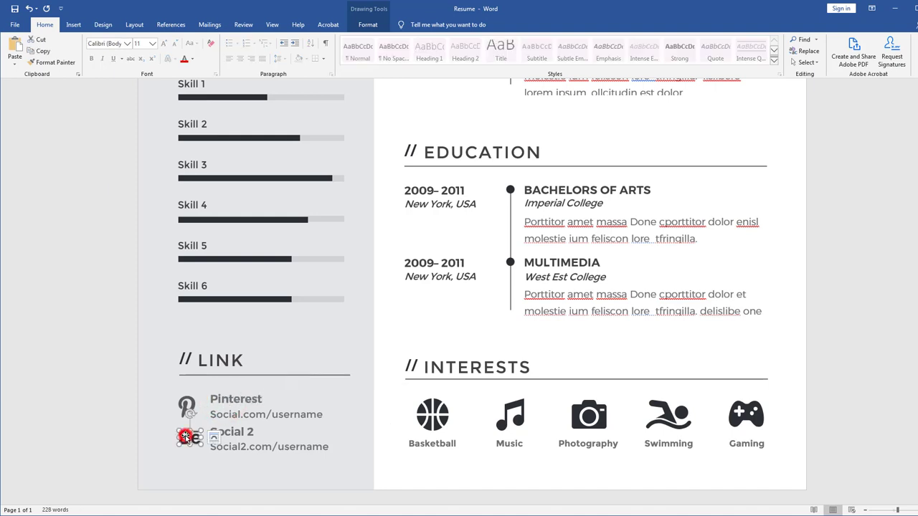
key(Delete)
- Switch to the PNG folder in File Explorer and bring the Facebook icon Asset 3@4x into the Word resume
key(alt+Tab)
click(114, 133)
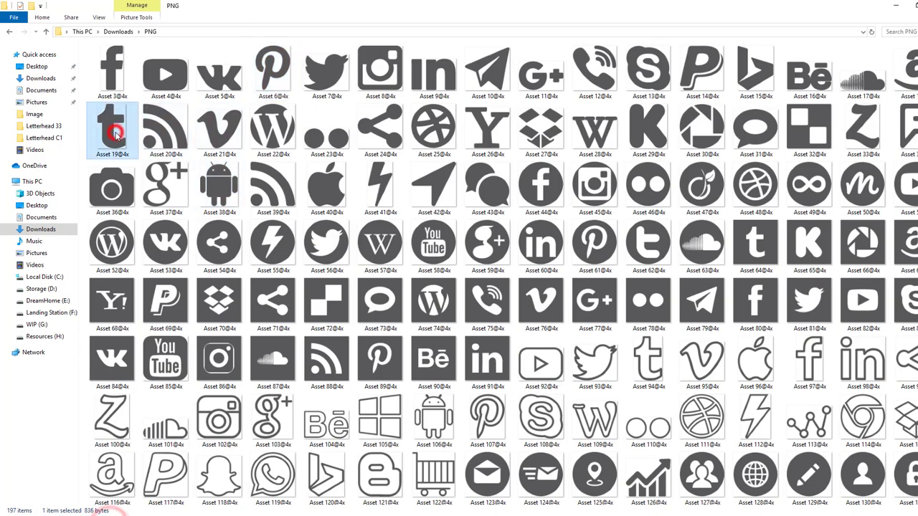
drag(115, 133, 270, 307)
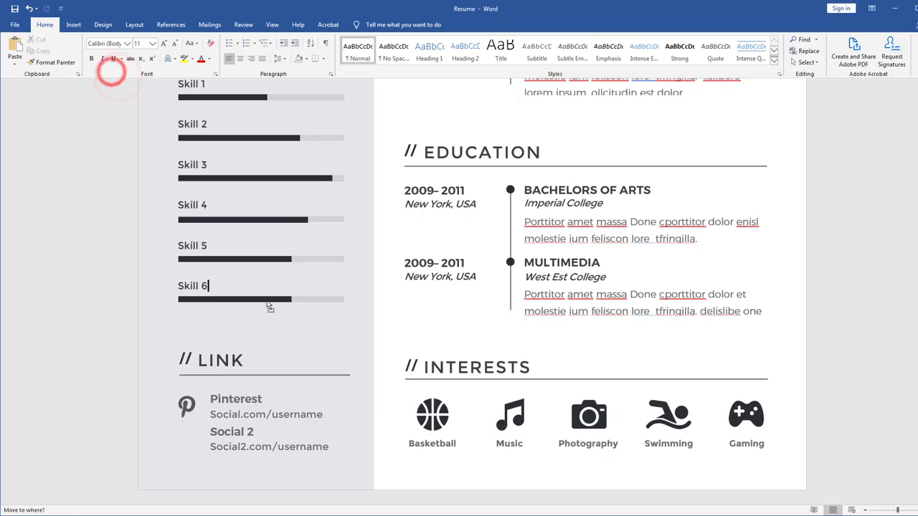
drag(466, 324, 466, 324)
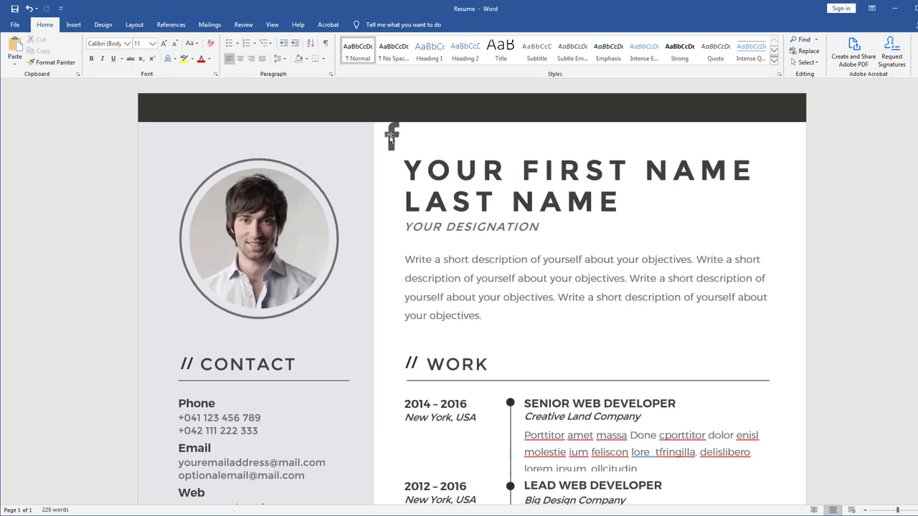
- Give the inserted Facebook icon square text wrapping and move it beside Social 2 in the Link section
click(390, 136)
click(442, 201)
click(389, 137)
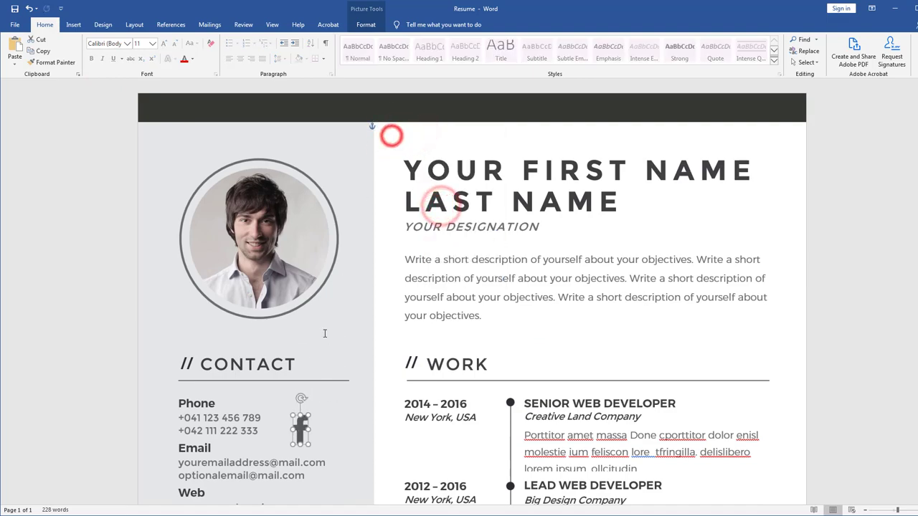
scroll(389, 137, down, 10)
scroll(329, 178, down, 2)
drag(341, 103, 271, 383)
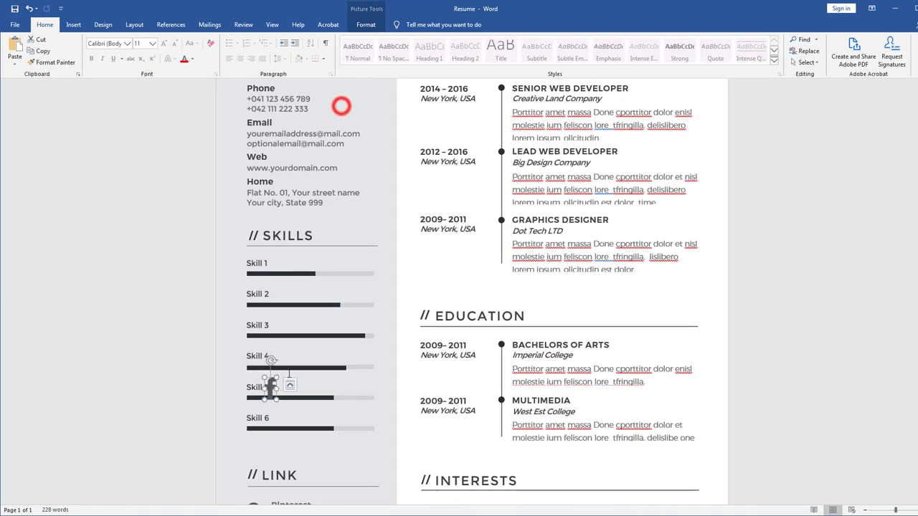
scroll(271, 383, down, 2)
drag(271, 305, 259, 437)
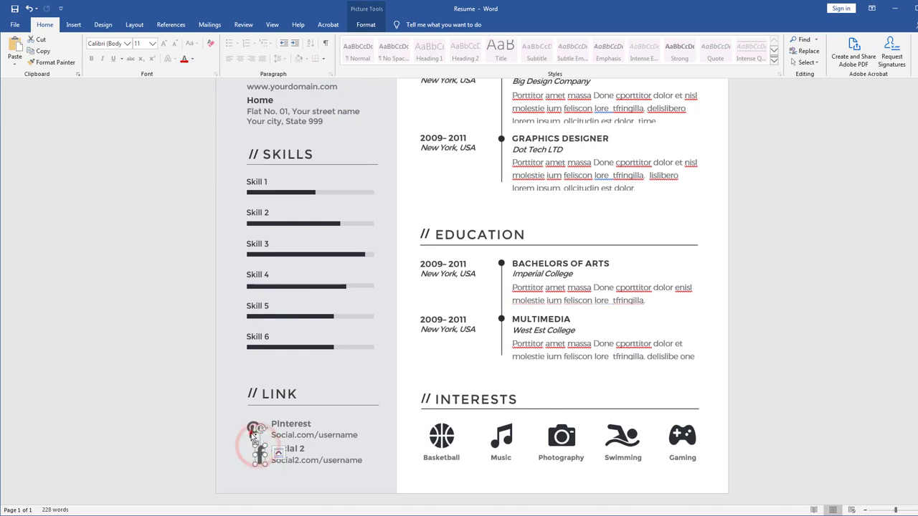
- Align the Facebook and Pinterest icons in the Link section along their left edges
shift+click(251, 431)
click(366, 24)
click(770, 56)
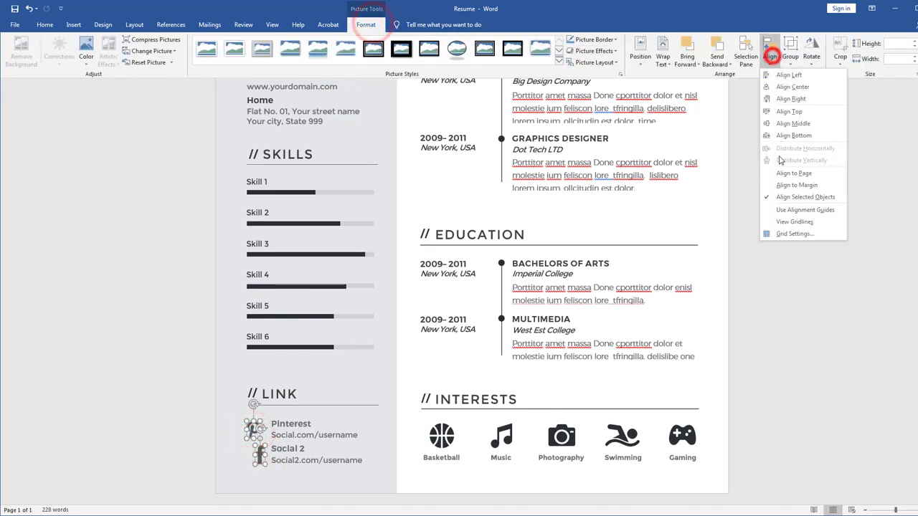
click(781, 76)
- Replace the Social 2 heading with "Facebook" and delete the Pinterest and Facebook icons from the Link section
click(279, 449)
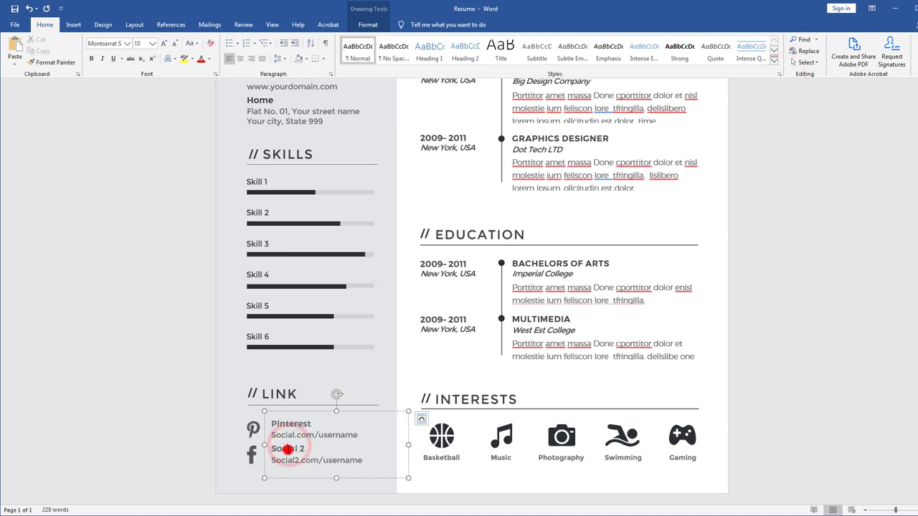
triple_click(287, 449)
text(Facebook)
click(252, 453)
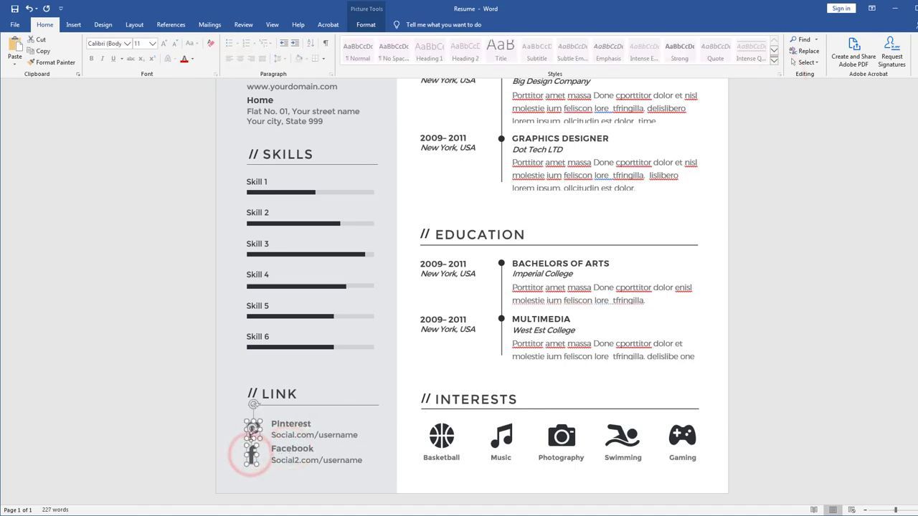
key(ctrl+Home)
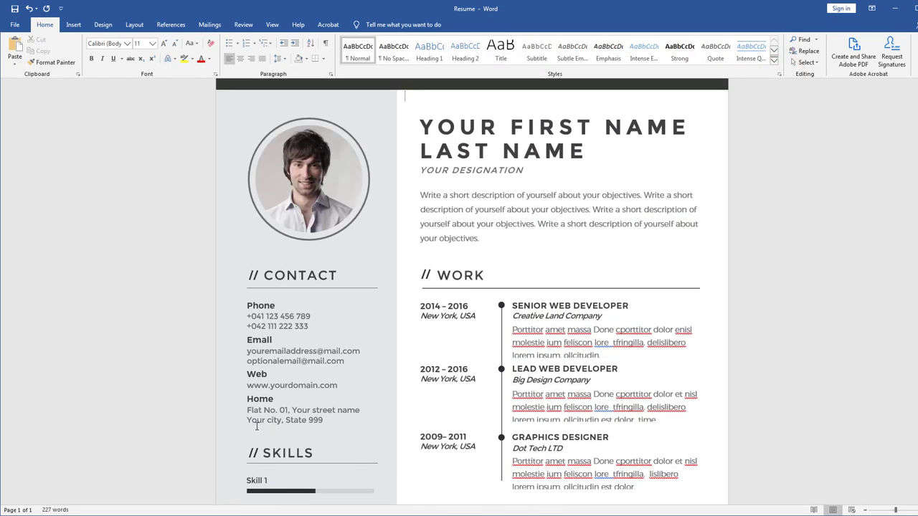
- Switch to Flaticon in the browser and download the plain black Facebook Logo icon as a free PNG
key(alt+Tab)
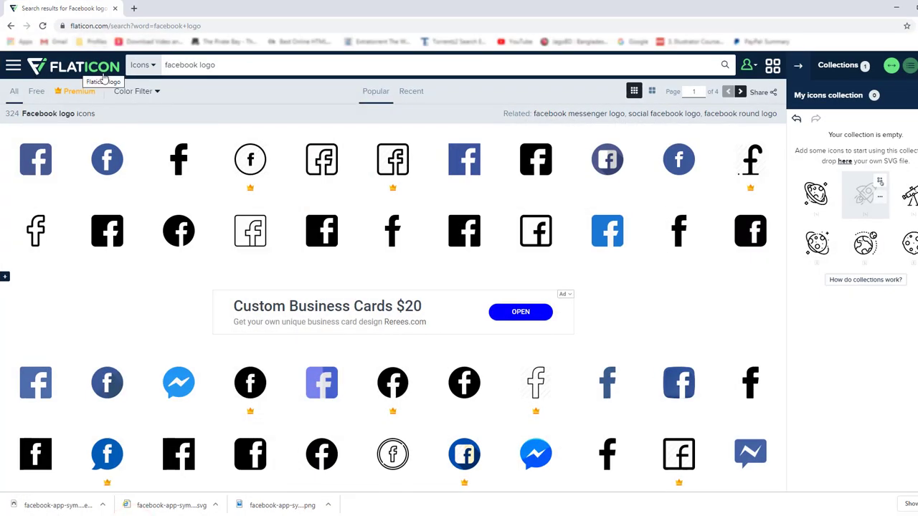
click(176, 165)
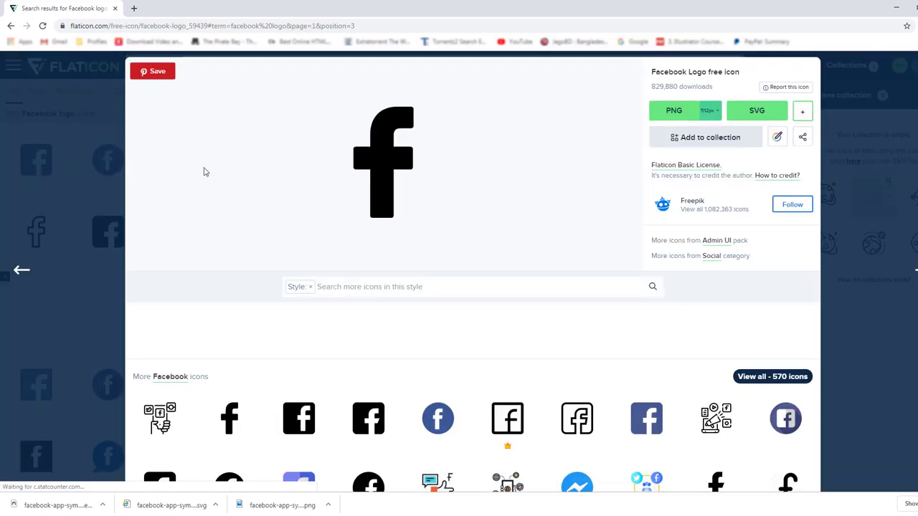
click(678, 114)
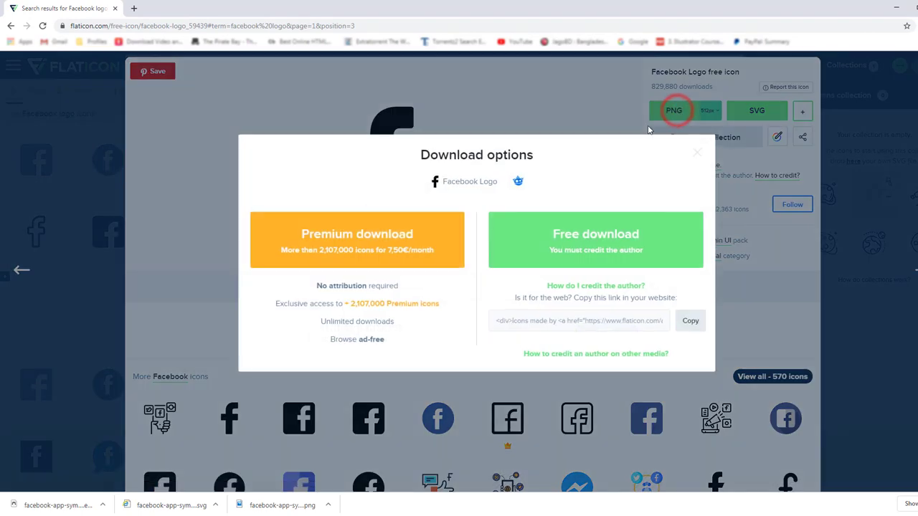
click(606, 246)
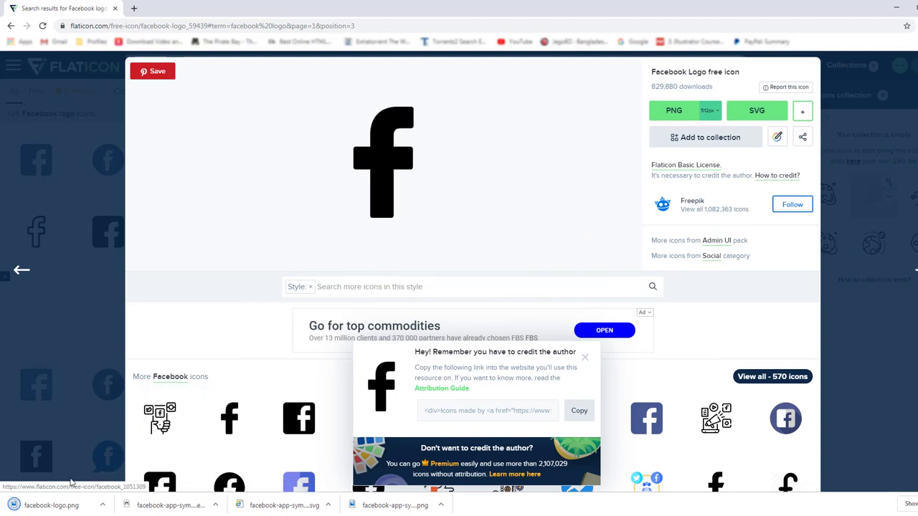
- Show the downloaded facebook-logo.png in its folder, and try placing it directly from there into the Word resume
click(100, 506)
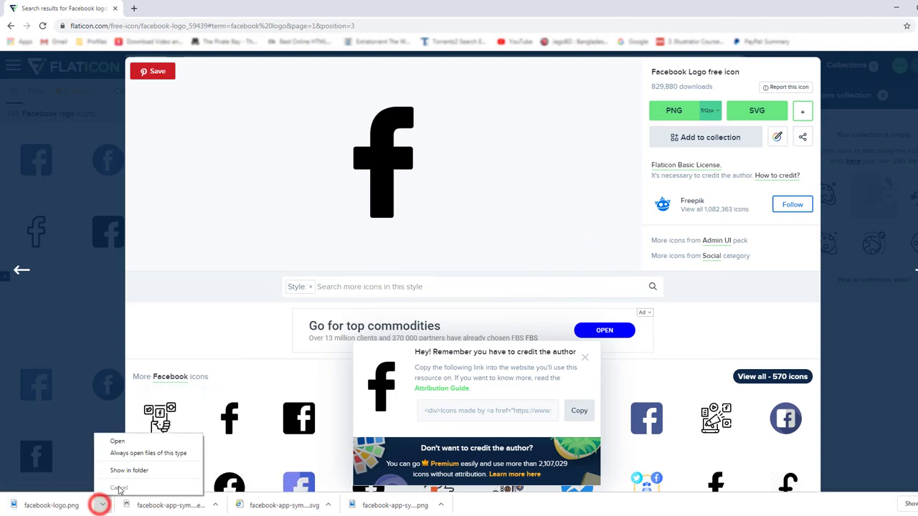
click(122, 469)
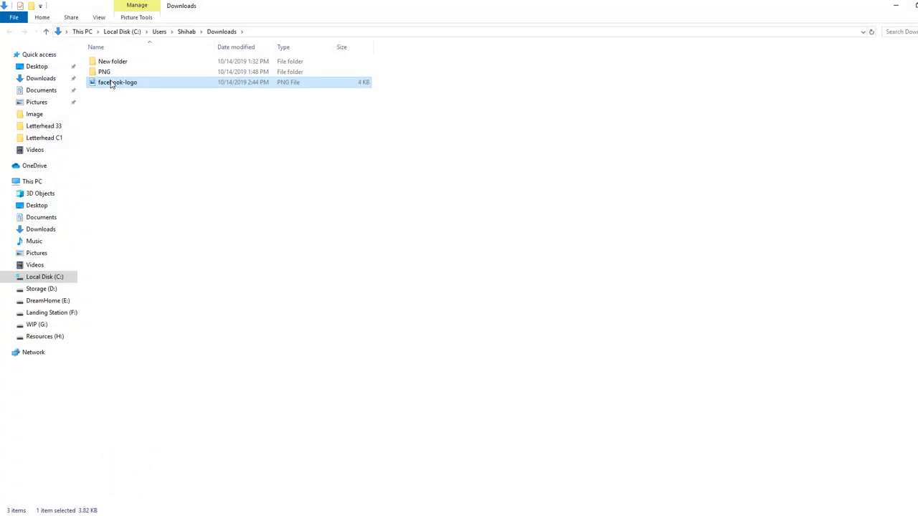
drag(111, 83, 445, 260)
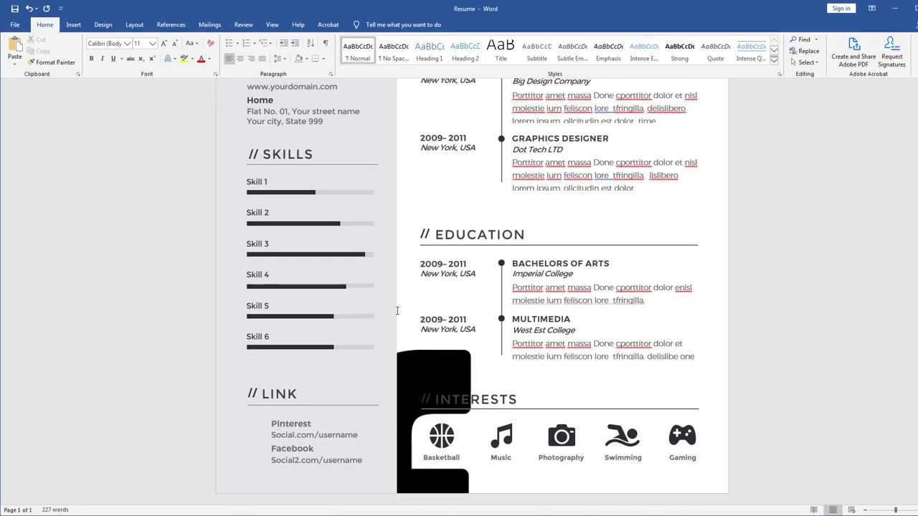
scroll(414, 368, up, 5)
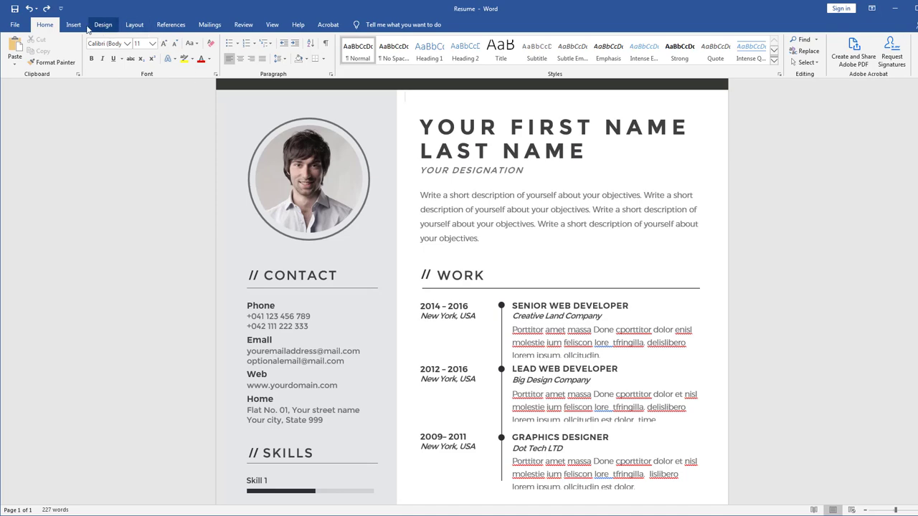
- Insert the facebook-logo picture from Downloads at the start of the resume and give it square text wrapping
click(73, 24)
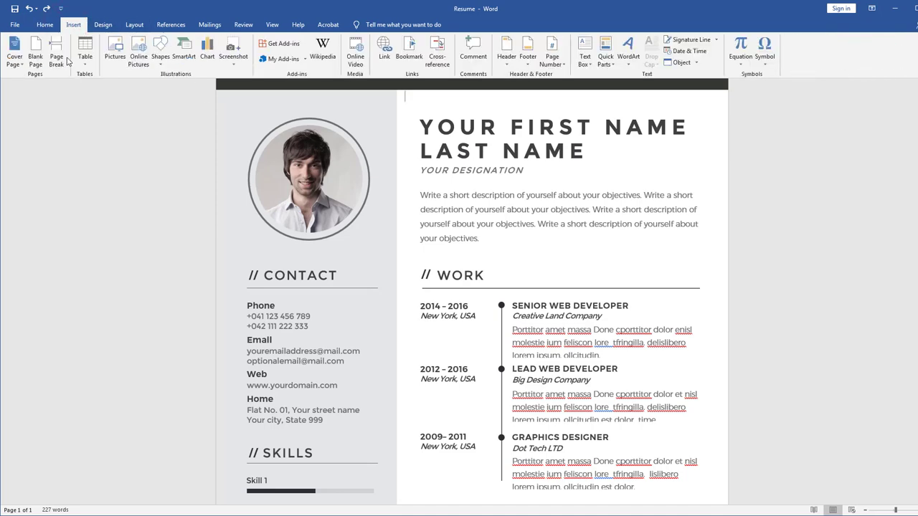
click(118, 58)
click(58, 90)
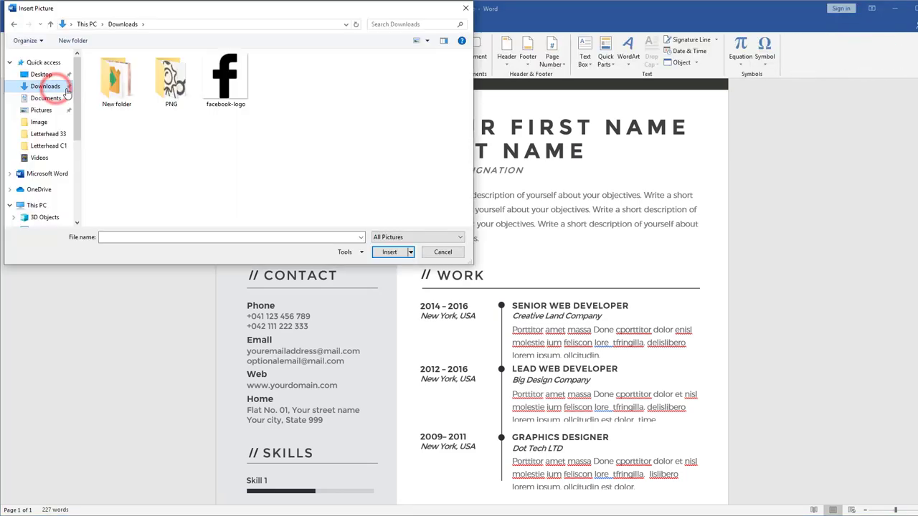
double_click(231, 91)
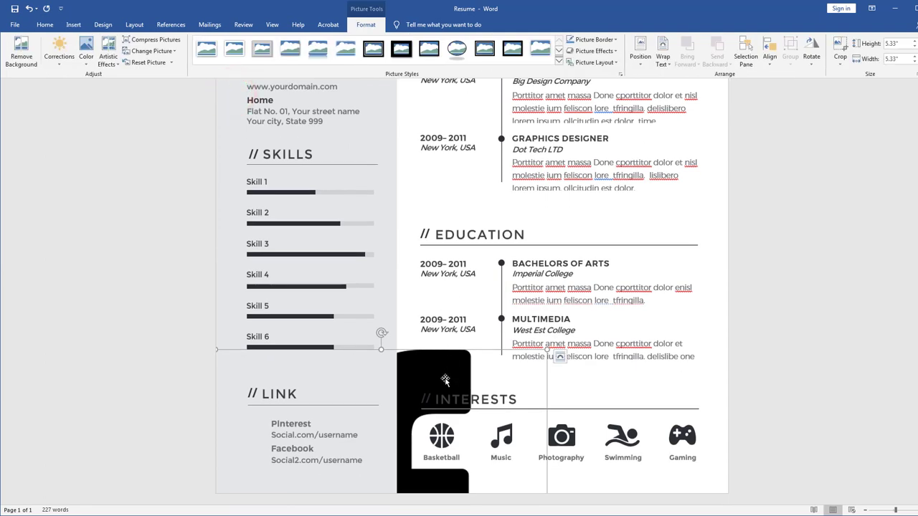
click(560, 355)
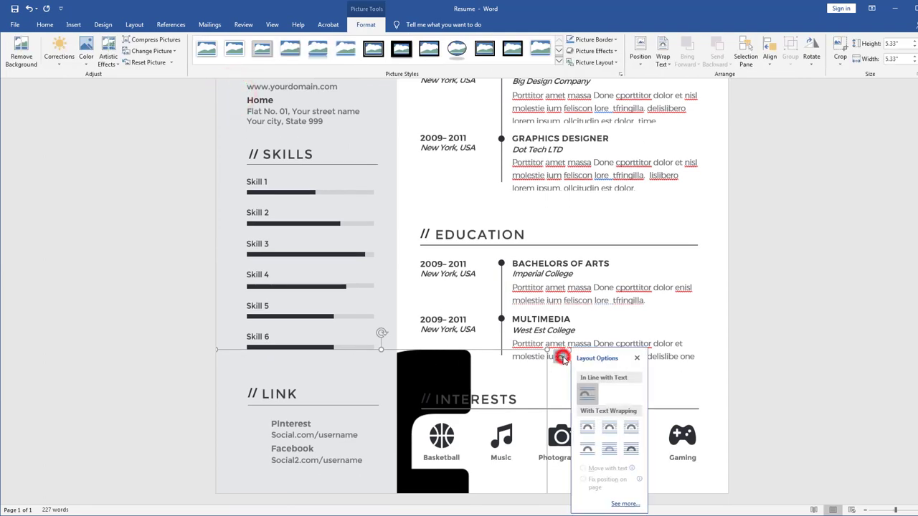
click(590, 431)
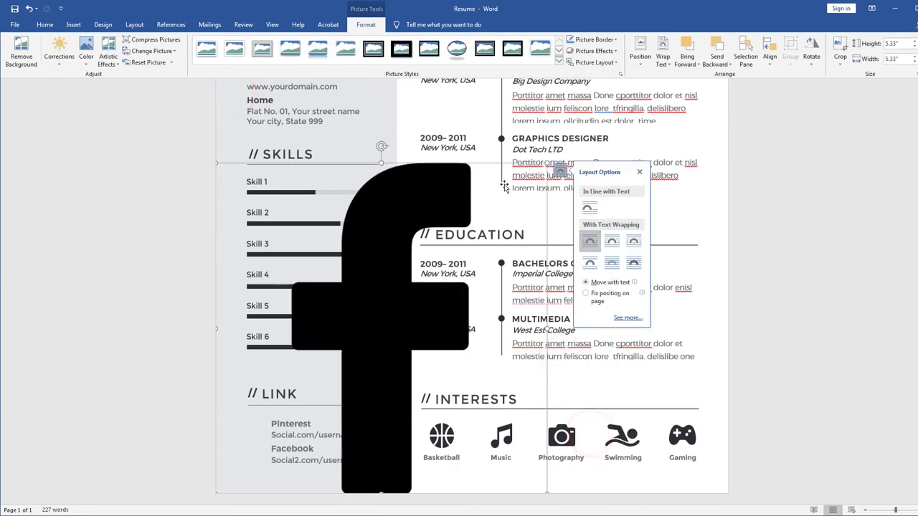
- Shrink the Facebook logo to 0.29", place it beside the Facebook heading, and left-align it with the Skill 6 bar
drag(368, 262, 424, 209)
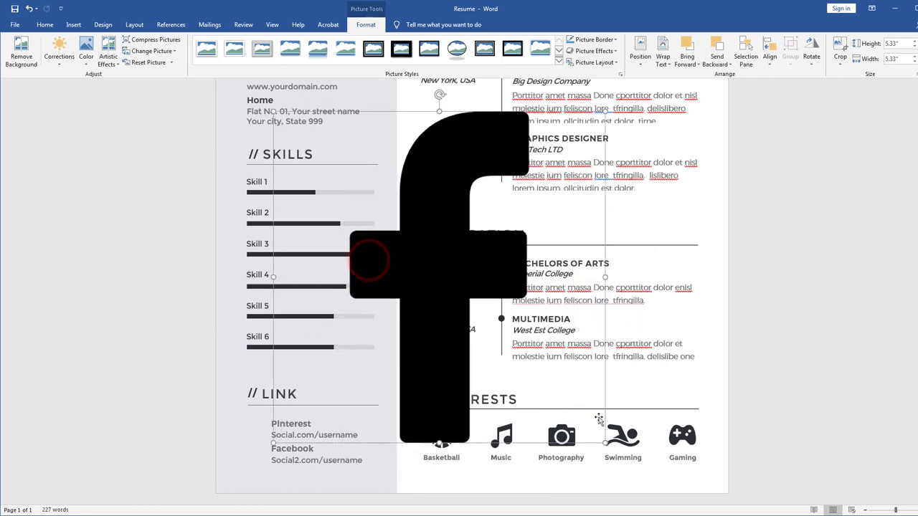
drag(605, 445, 257, 460)
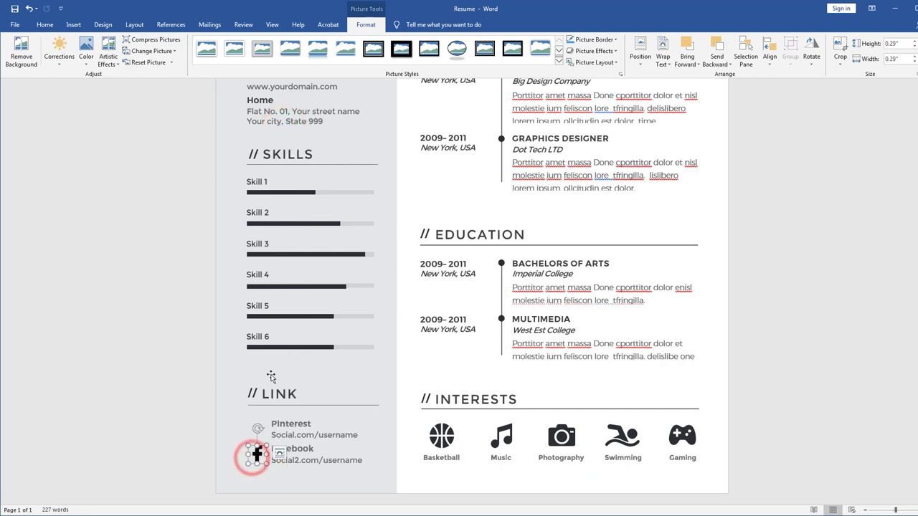
shift+click(258, 347)
click(770, 56)
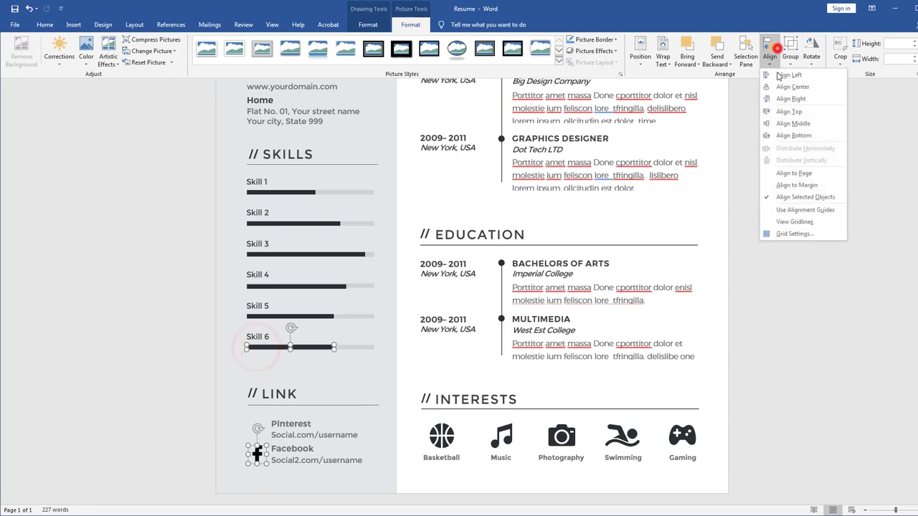
click(785, 75)
click(291, 448)
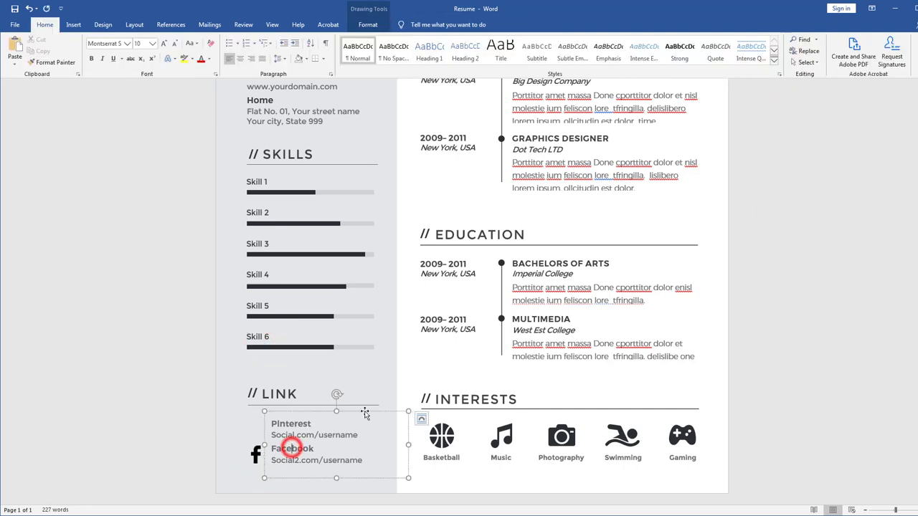
- Switch to Flaticon in the browser, search for "pinterest logo", and download the plain black Pinterest icon as a free PNG
click(138, 515)
click(75, 271)
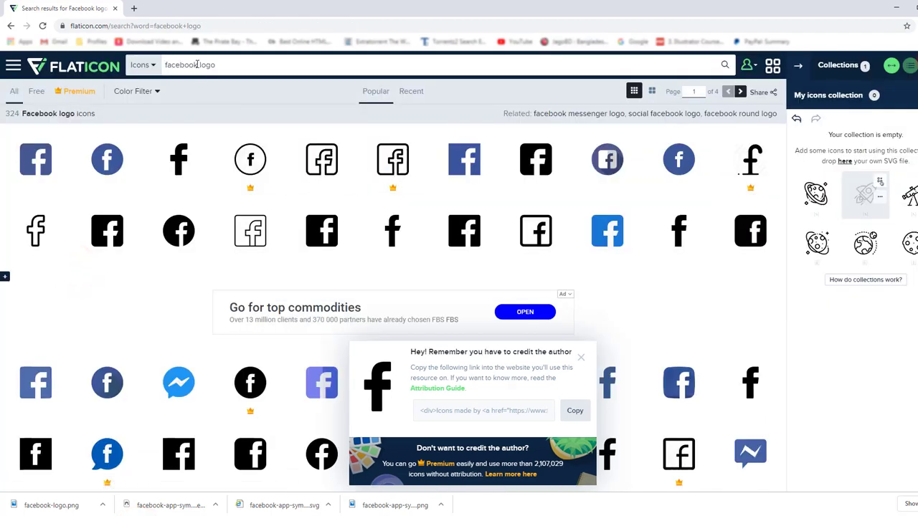
double_click(183, 65)
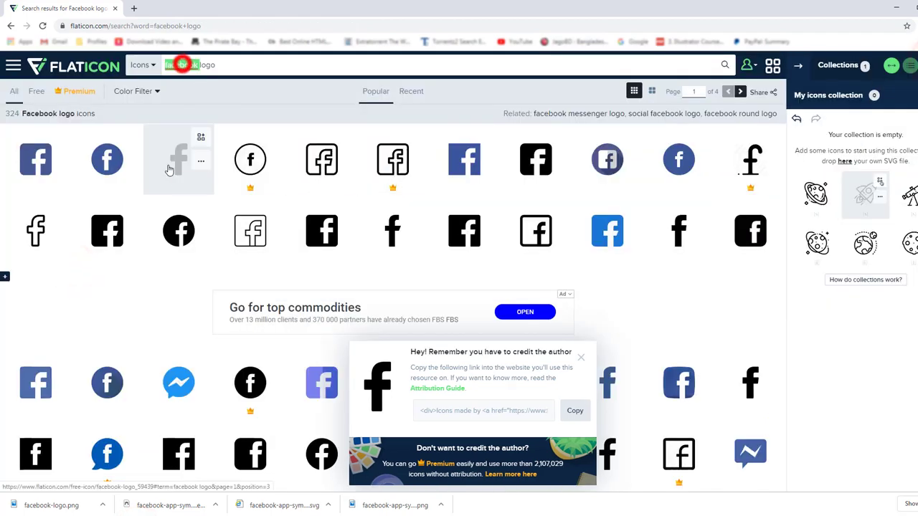
text(pinterest)
key(Return)
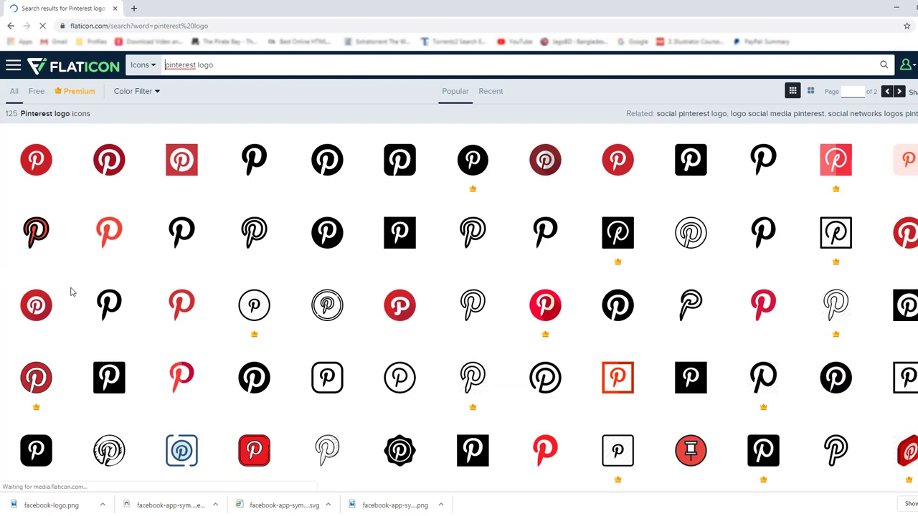
click(253, 160)
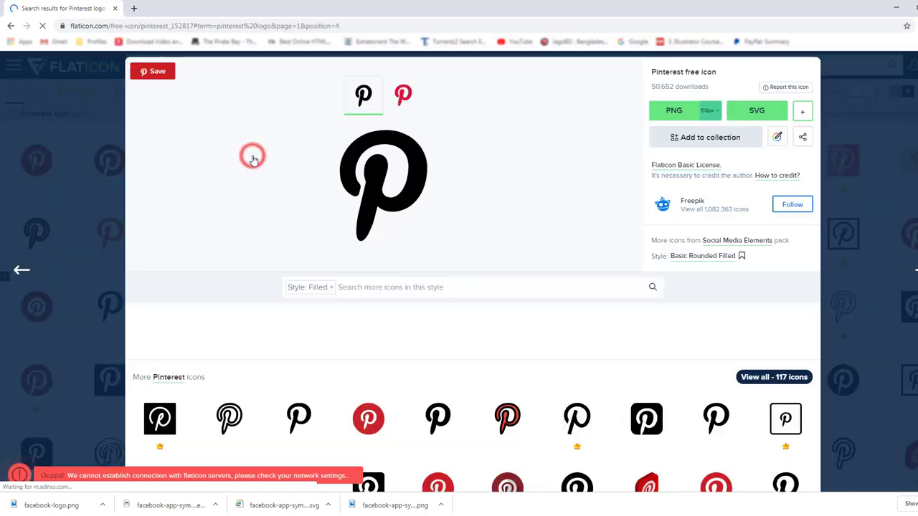
click(681, 112)
click(575, 221)
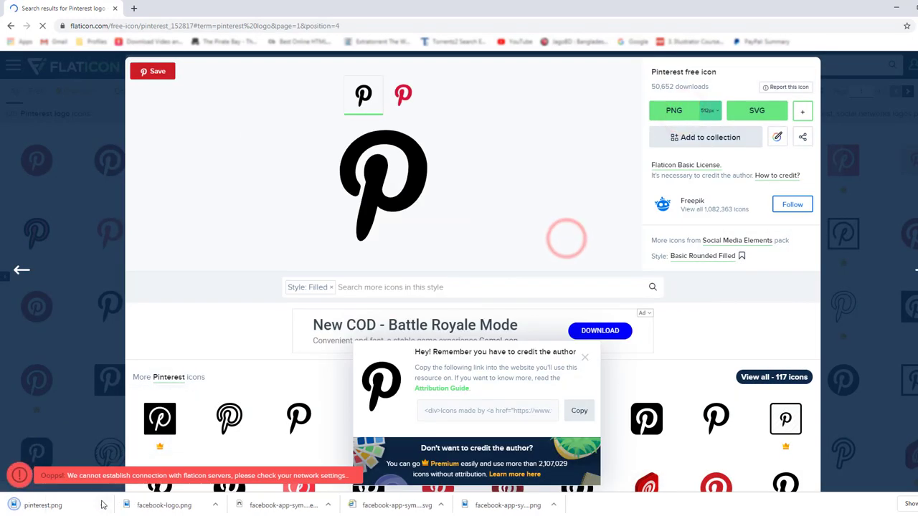
- Try placing the downloaded pinterest.png directly from its folder into the Word resume
click(102, 505)
click(130, 472)
click(352, 381)
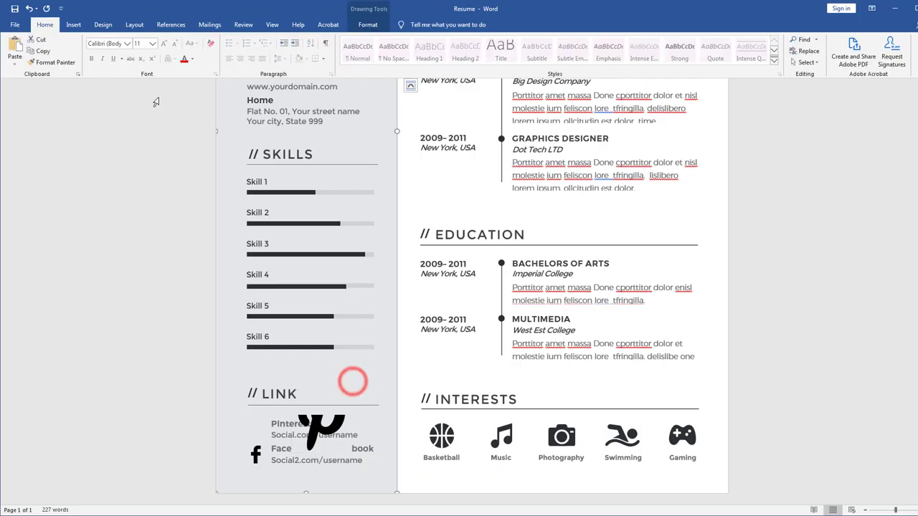
- Insert the Pinterest picture from Downloads into the resume and give it square text wrapping
click(73, 25)
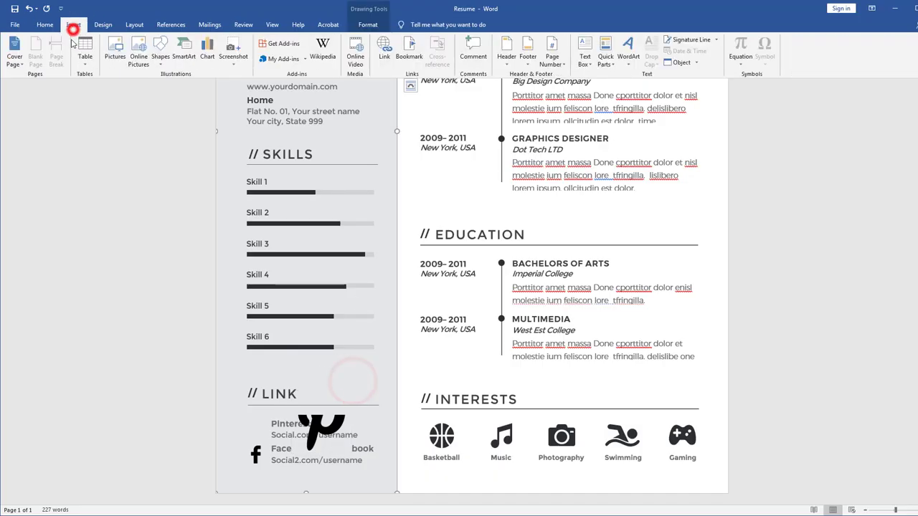
click(121, 54)
double_click(269, 99)
click(559, 471)
click(585, 423)
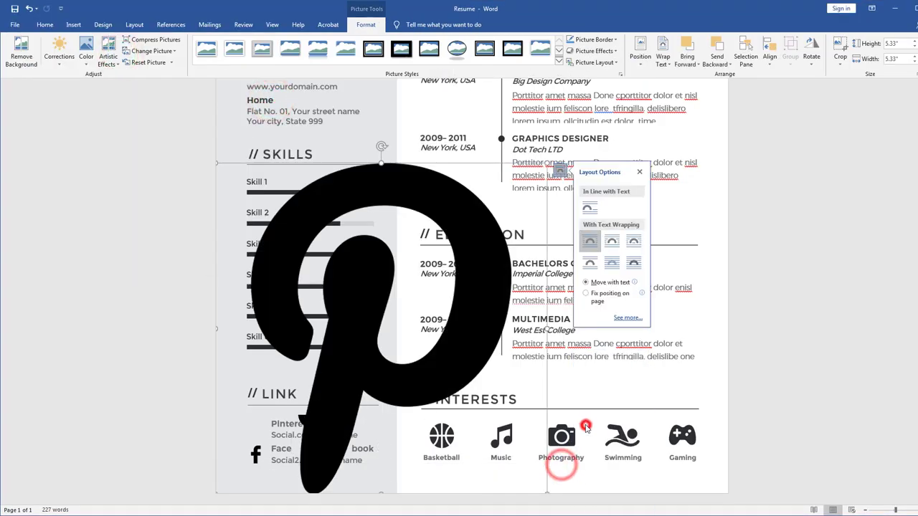
- Shrink the Pinterest logo to 0.29", place it beside the Pinterest heading, and remove the stray copy from the Link text
drag(215, 287, 341, 334)
drag(613, 124, 337, 409)
drag(294, 431, 261, 429)
click(320, 423)
click(252, 433)
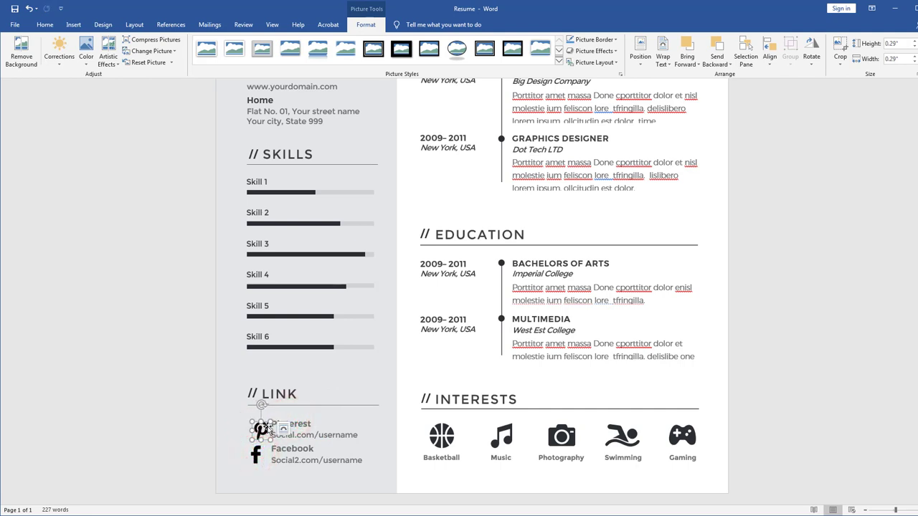
- Left-align the Pinterest logo with the Skill 6 bar so it lines up with the Facebook logo
shift+click(261, 349)
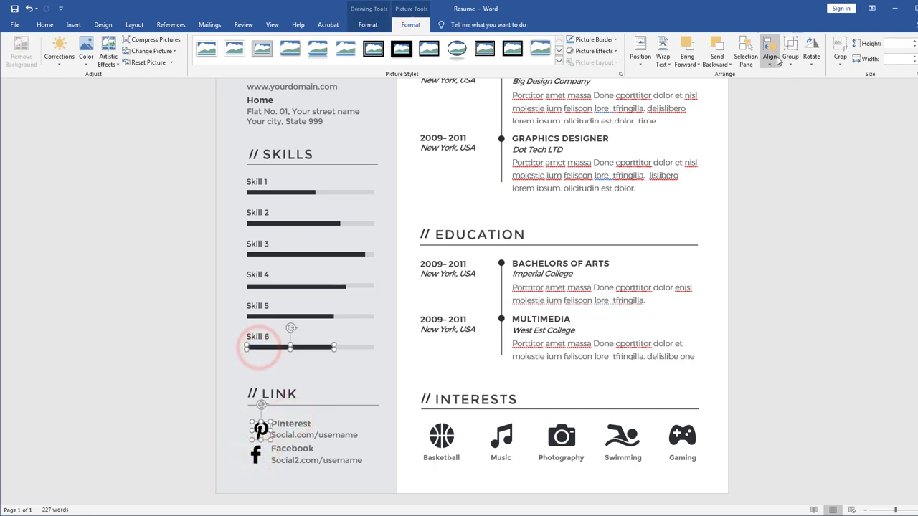
click(769, 56)
click(783, 75)
click(294, 465)
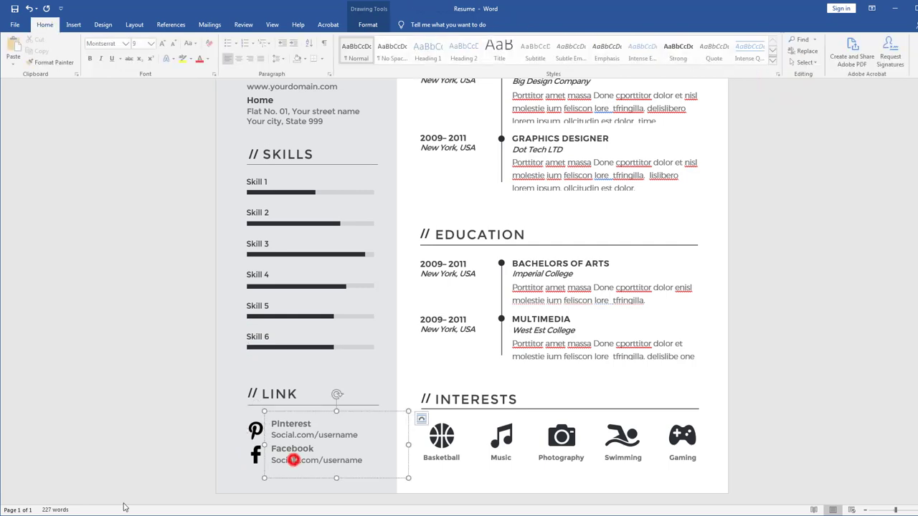
click(253, 430)
click(256, 452)
- Replace the first Work entry's title with "Job Experience 1" and its company line with "Designation"
scroll(550, 364, down, 3)
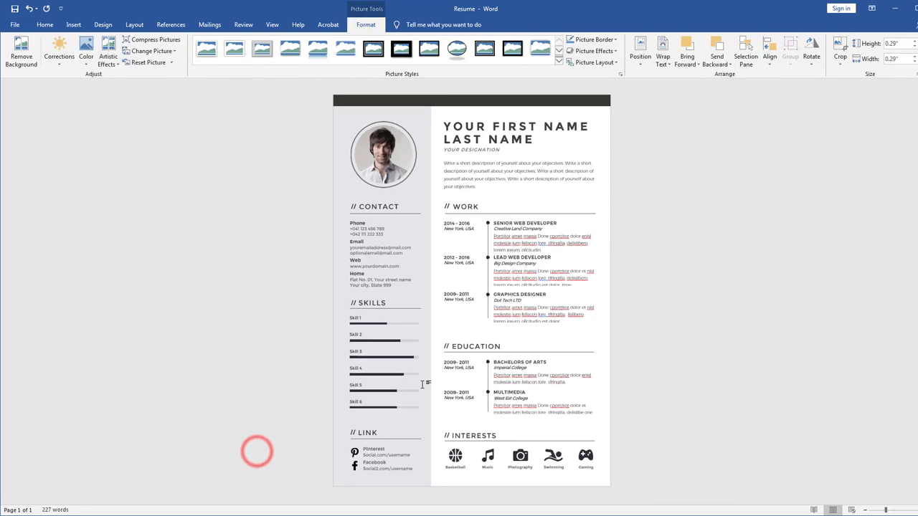
scroll(551, 364, up, 2)
scroll(551, 364, up, 3)
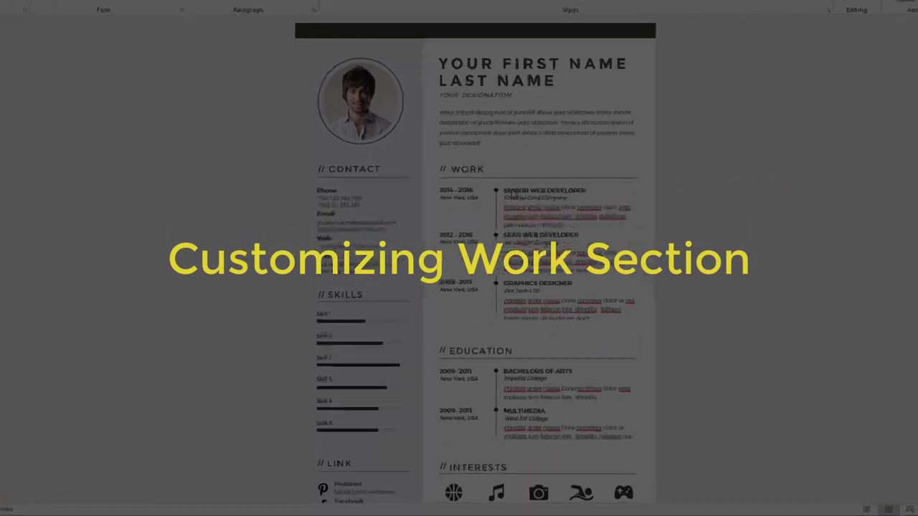
click(466, 238)
triple_click(529, 101)
text(Job Experience 1)
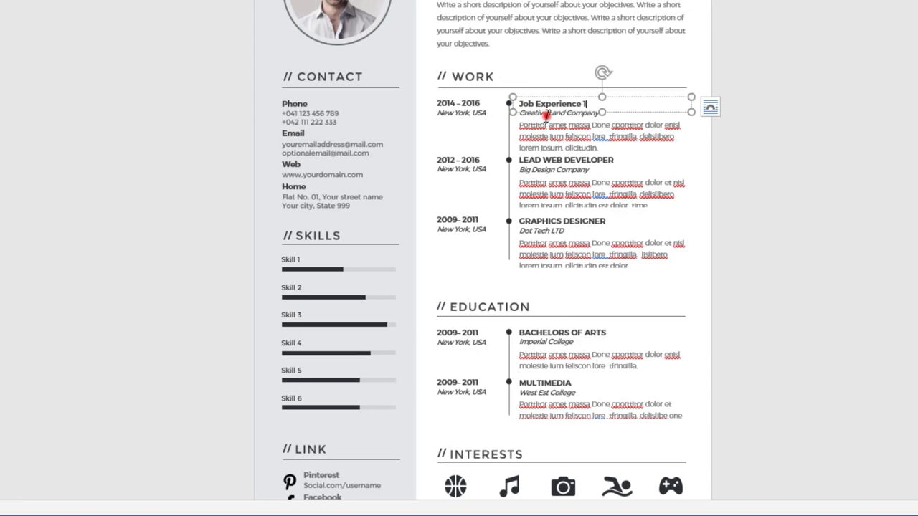
triple_click(546, 115)
text(Designe)
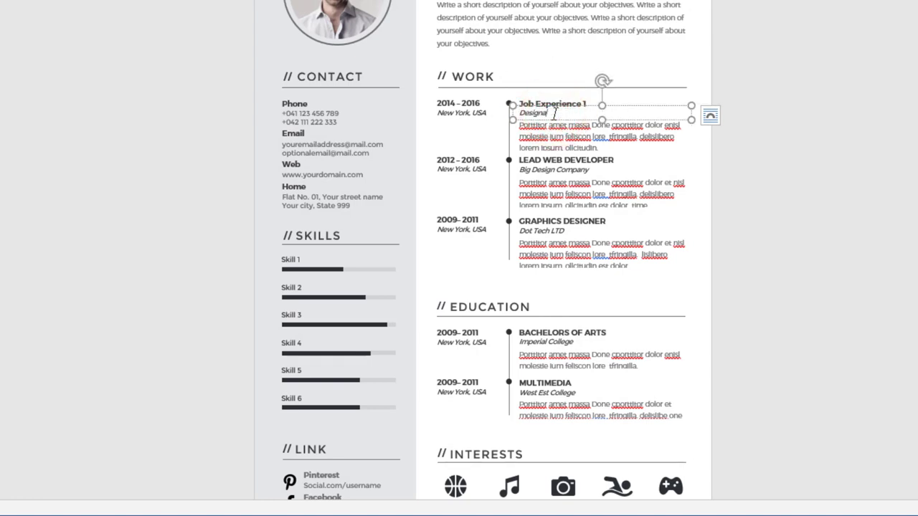
- Replace the first Work entry's description with "Brief description about your job experience."
click(528, 127)
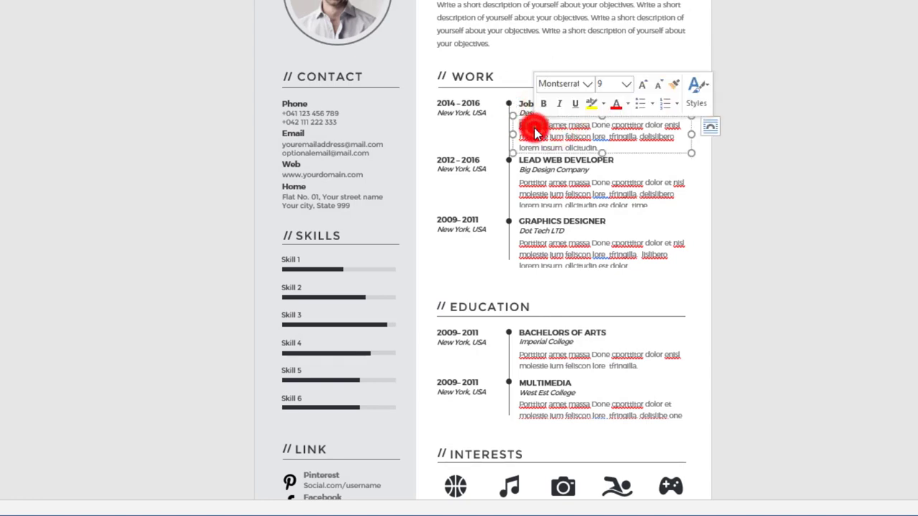
triple_click(524, 127)
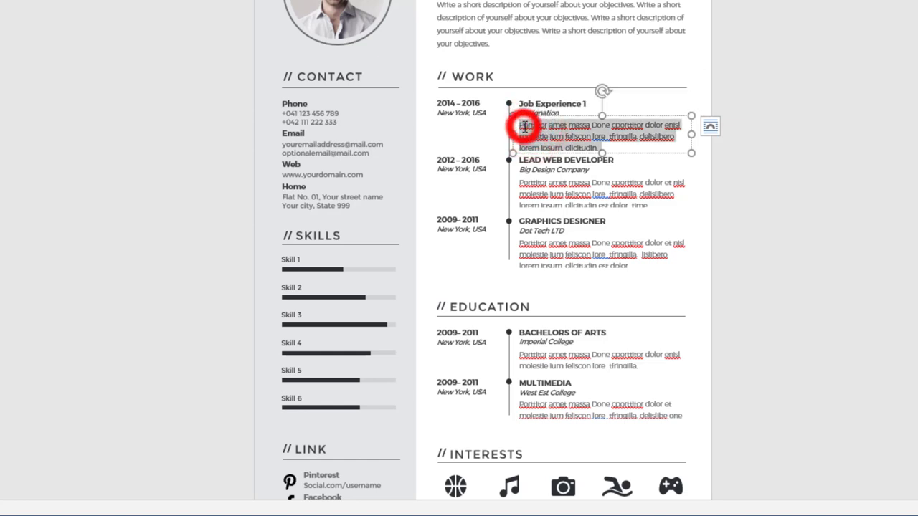
text(Brief description about your jo)
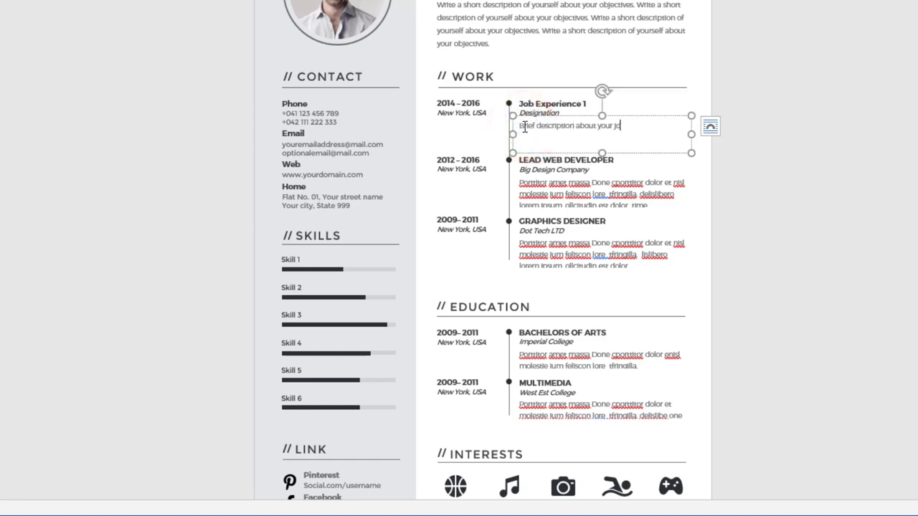
text(b experience.)
- Set the first Work entry's dates to "2018 - 2019" and its location to "City, State"
triple_click(455, 102)
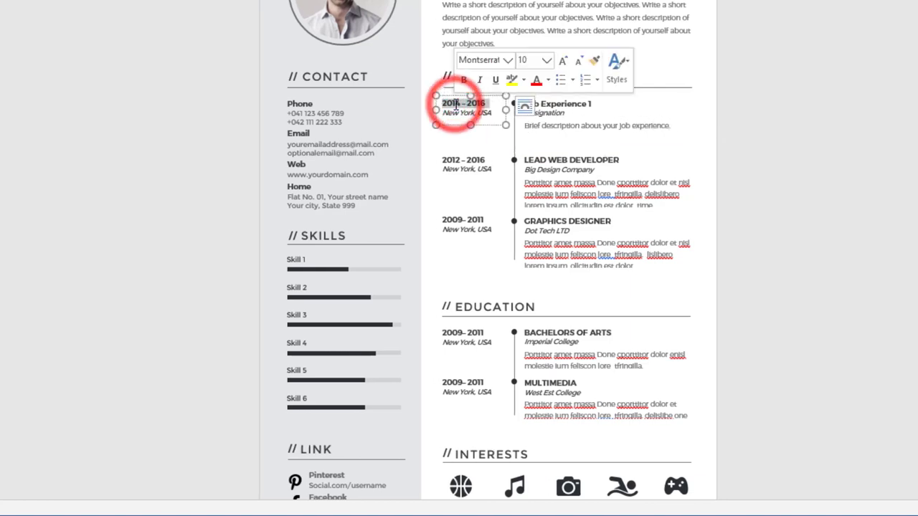
text(2018-)
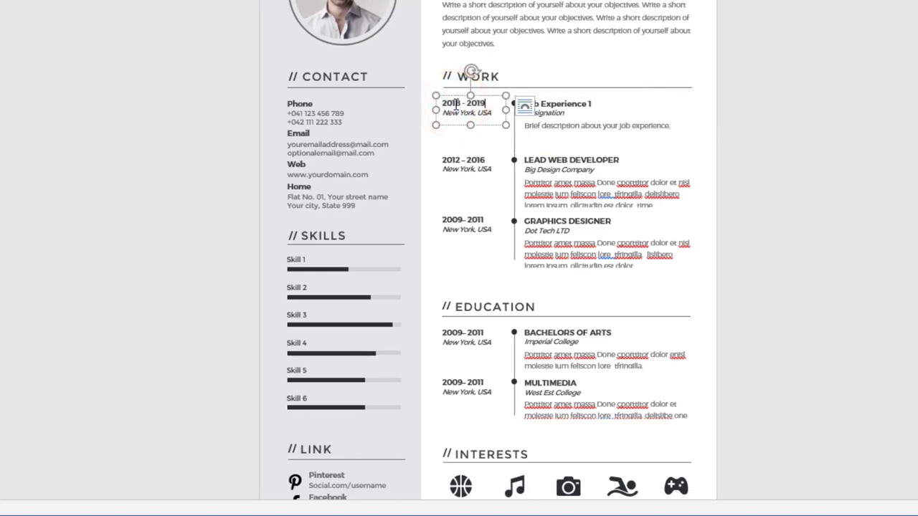
triple_click(454, 113)
text(City, State)
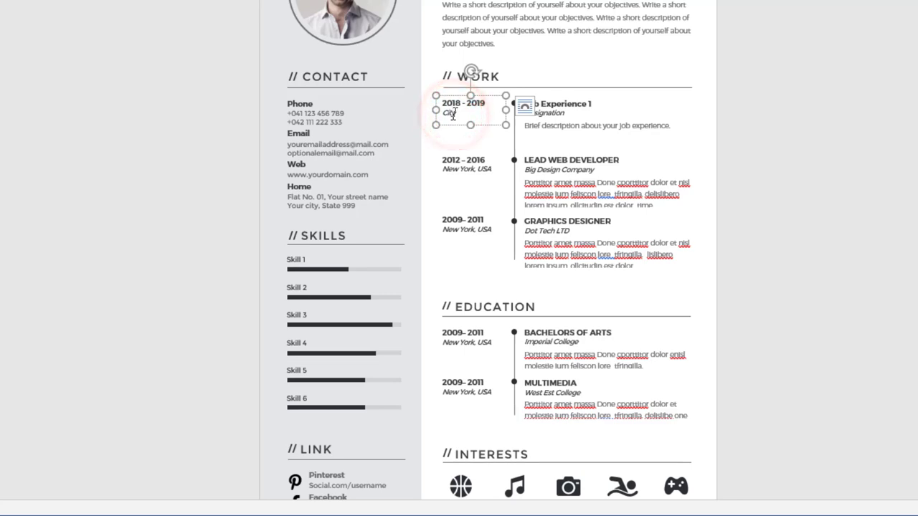
click(560, 184)
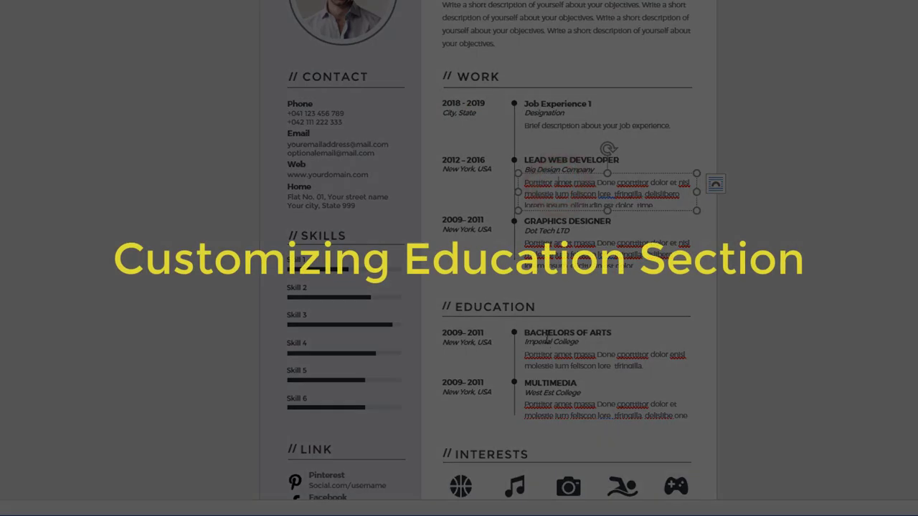
- Replace the first Education entry's title with "Degree 1" and its college line with "Institution Name"
click(540, 333)
triple_click(539, 332)
text(Degree 1)
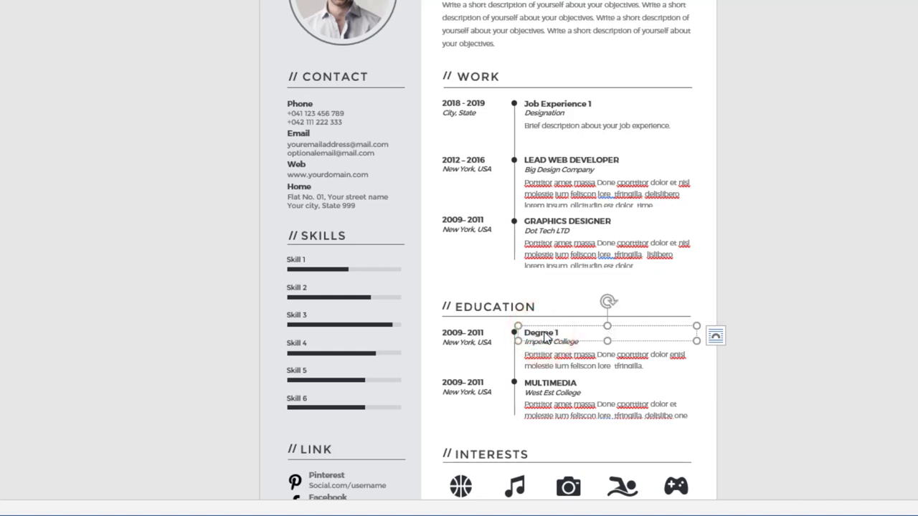
click(546, 342)
triple_click(547, 342)
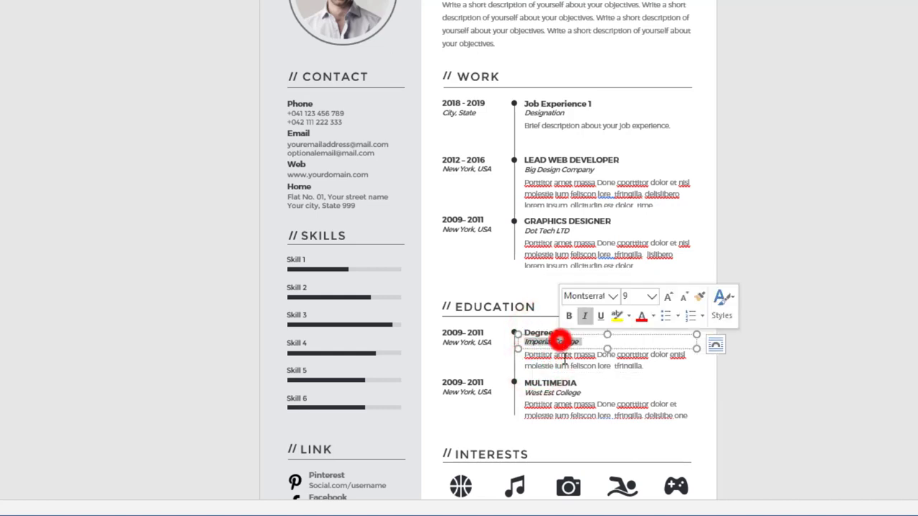
text(Institution Name)
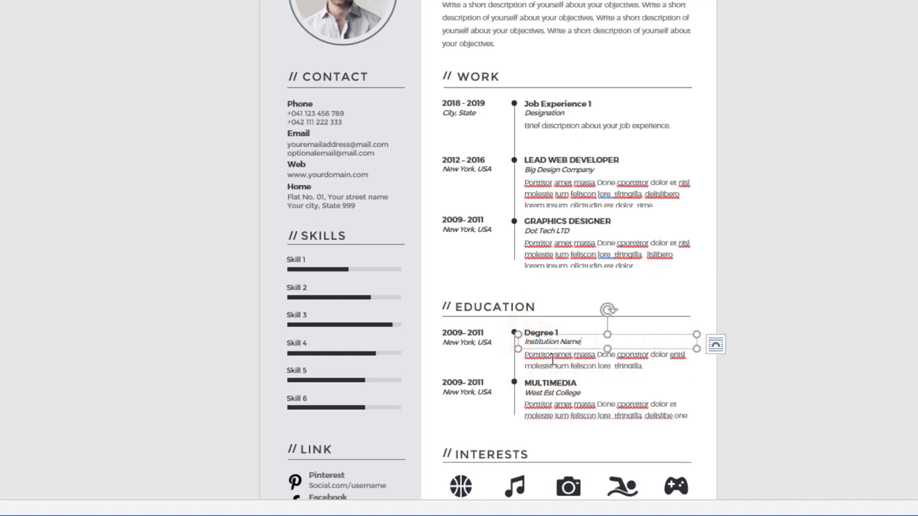
- Replace the first Education entry's description with "Brief about the degree."
click(550, 358)
triple_click(550, 358)
text(Brief about the degree)
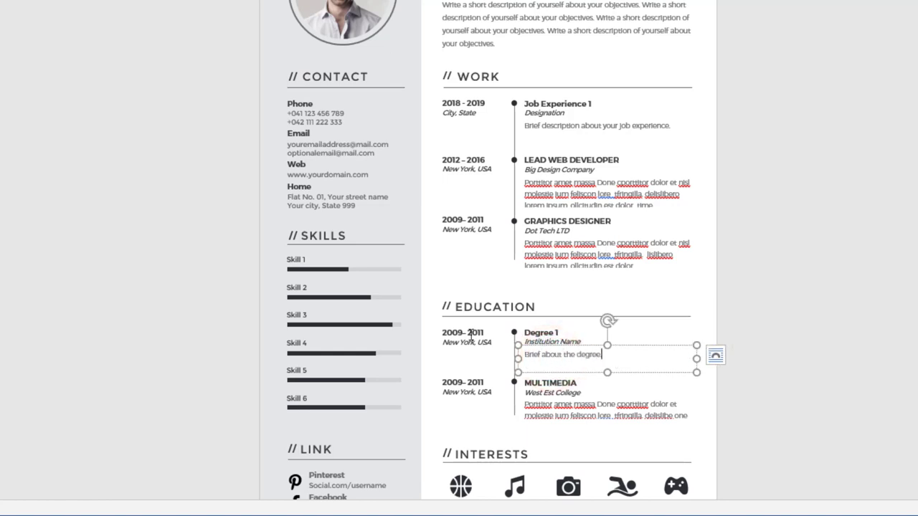
- Set the first Education entry's dates to "2010 - 2011" and its location to "City, State"
click(466, 332)
triple_click(466, 333)
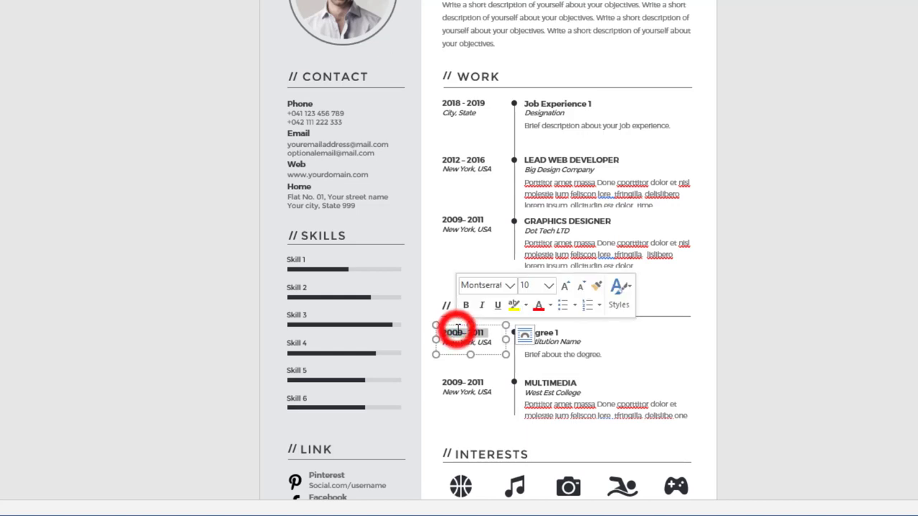
text(2010 - 2011)
triple_click(457, 344)
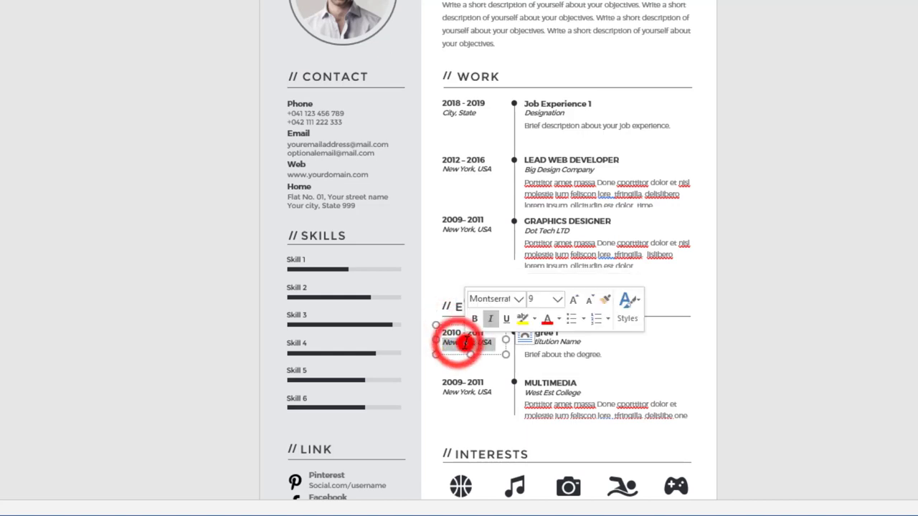
text(City, State)
click(580, 344)
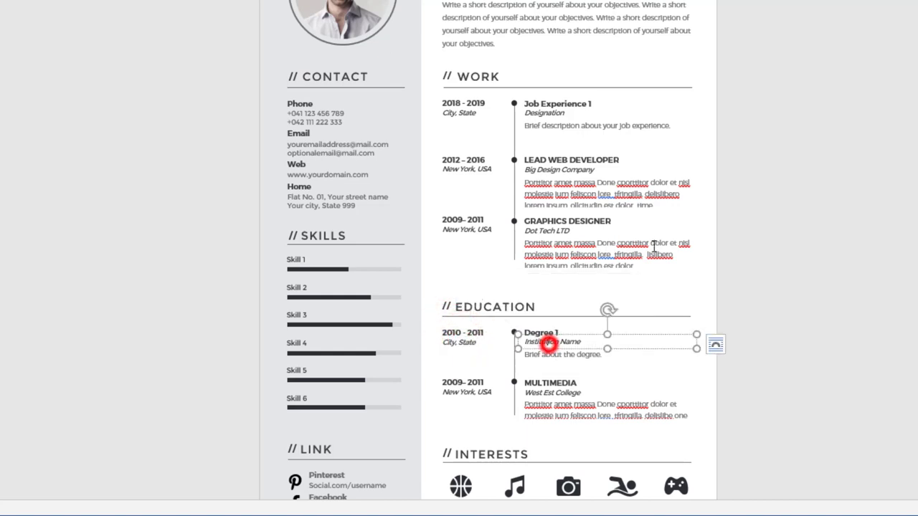
click(798, 210)
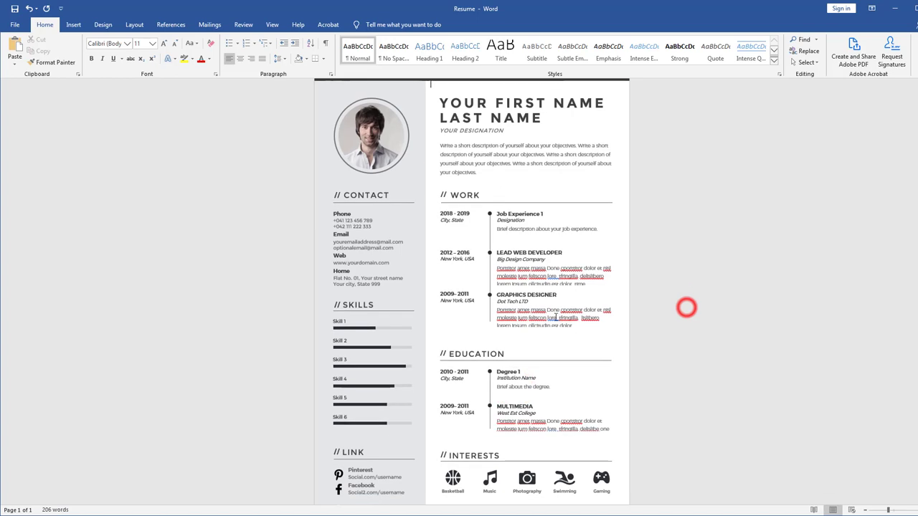
scroll(686, 308, up, 3)
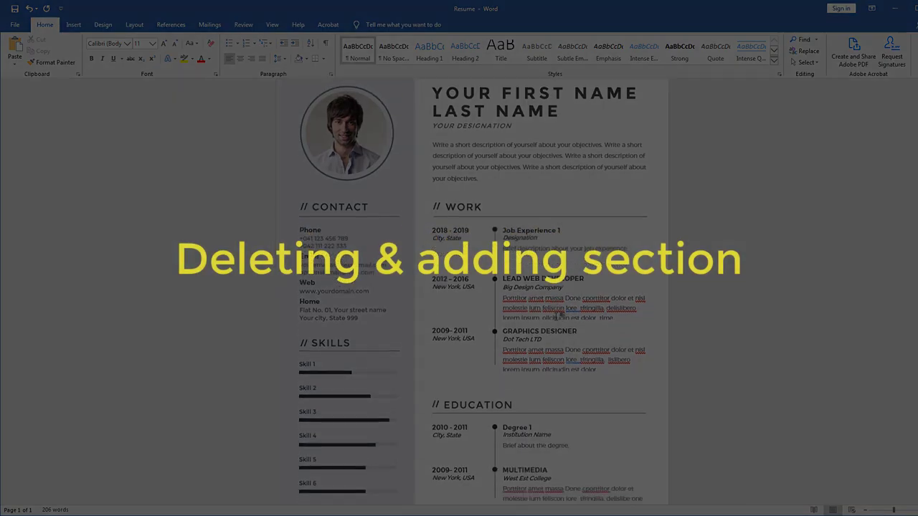
- Delete the third Work entry, Graphics Designer, including its title, company, description, date block and timeline dot
scroll(506, 301, down, 3)
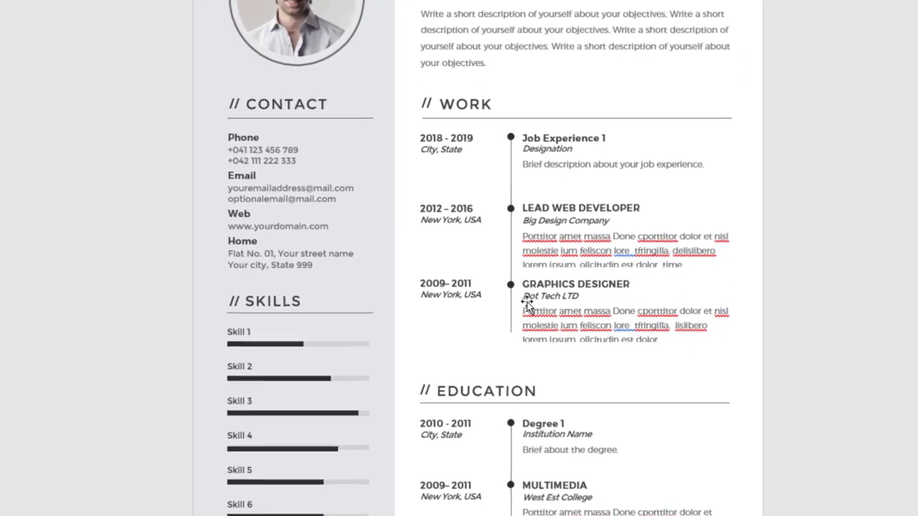
click(556, 294)
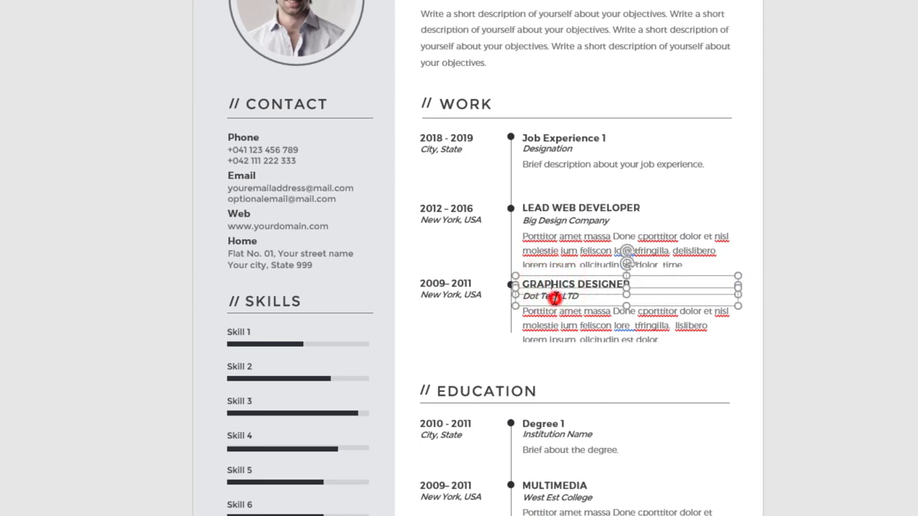
click(560, 316)
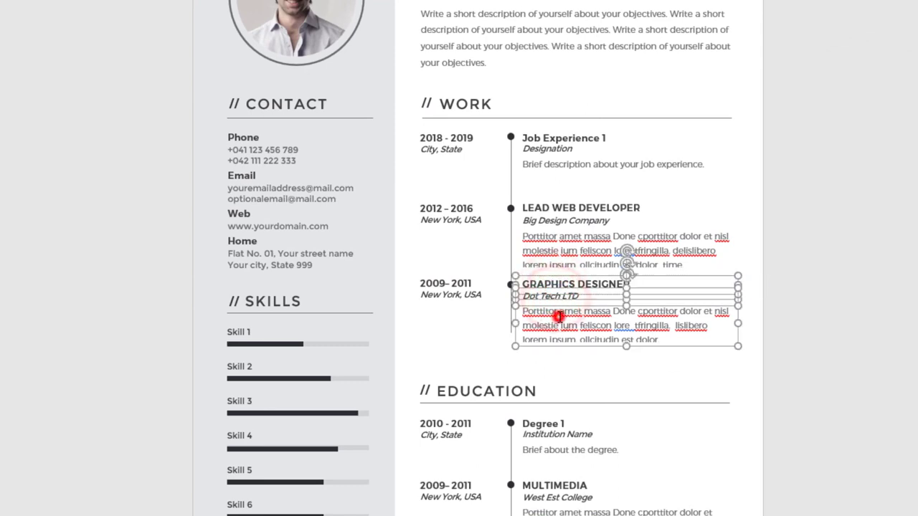
click(447, 291)
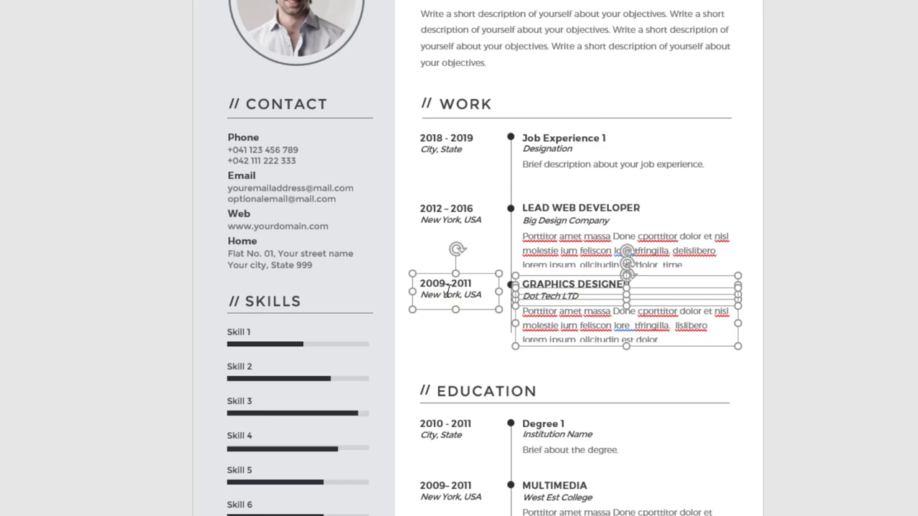
key(Delete)
click(509, 287)
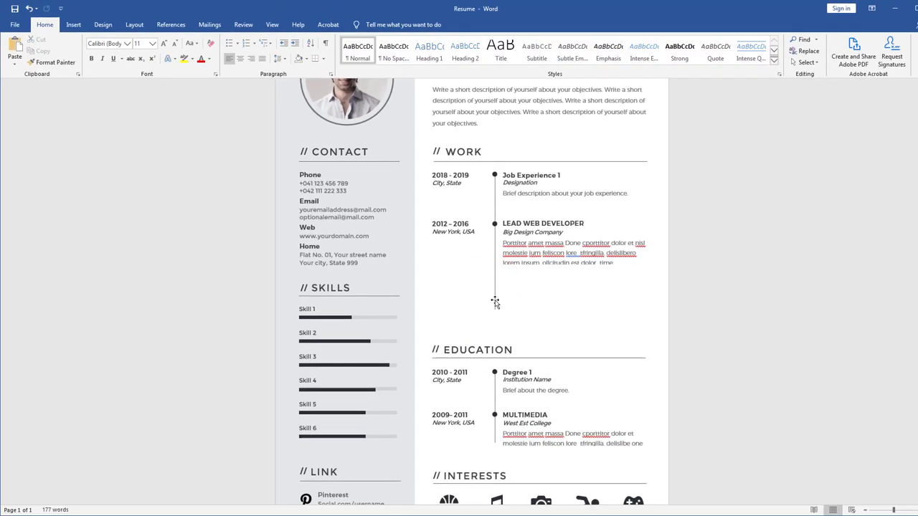
- Shorten the Work section's vertical timeline line to a height of 1.9"
click(495, 302)
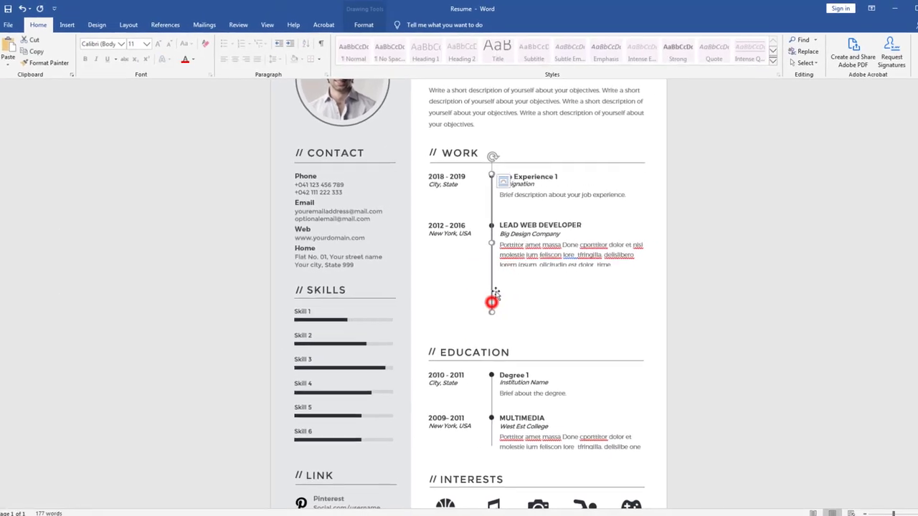
click(356, 24)
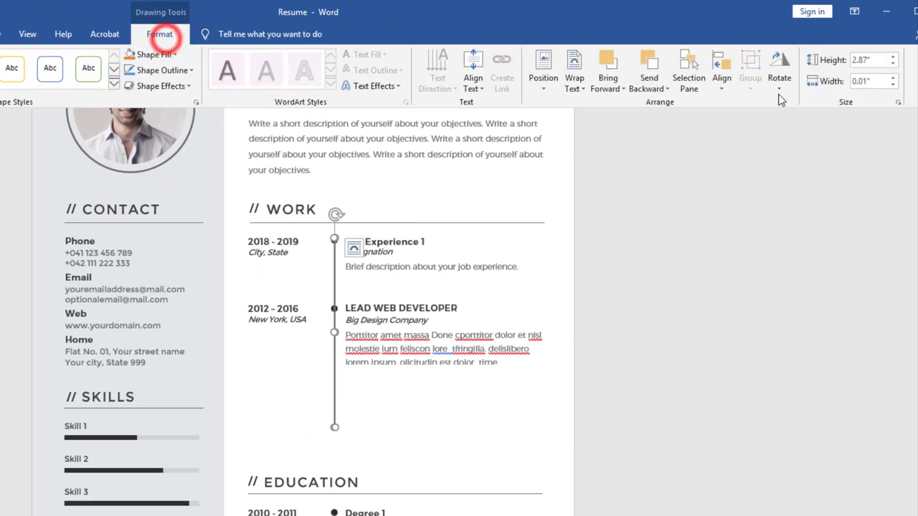
click(781, 84)
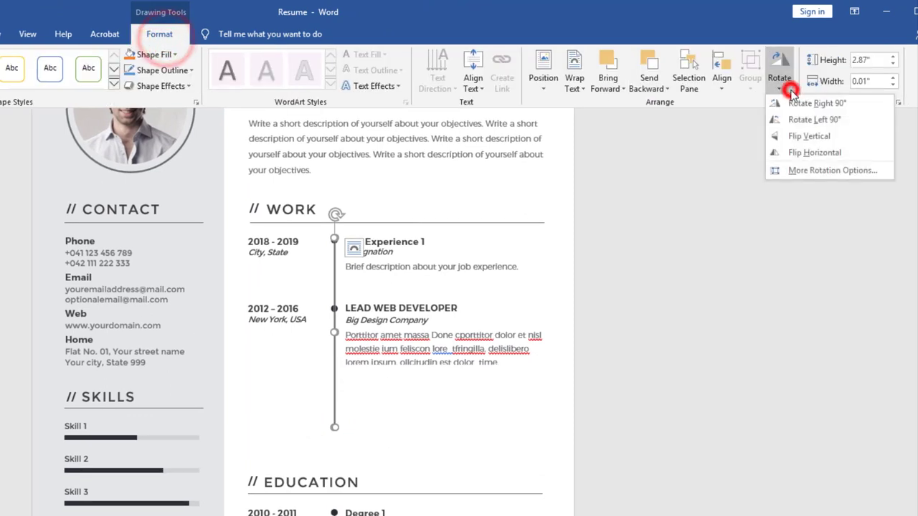
click(893, 65)
click(894, 65)
click(893, 66)
click(893, 66)
click(893, 66)
click(893, 65)
click(893, 65)
click(893, 65)
click(893, 65)
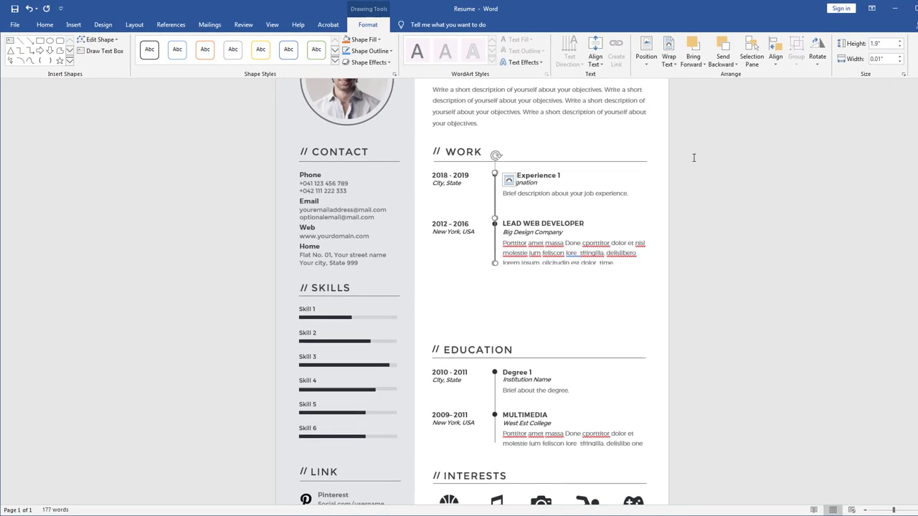
click(521, 299)
- Move the whole Education section, heading and entries together, up to directly beneath the Lead Web Developer entry
click(807, 62)
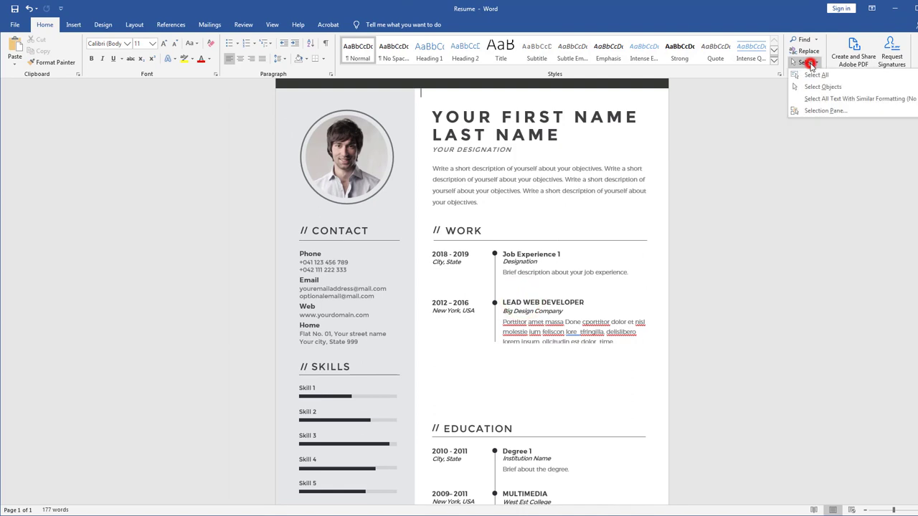
click(823, 86)
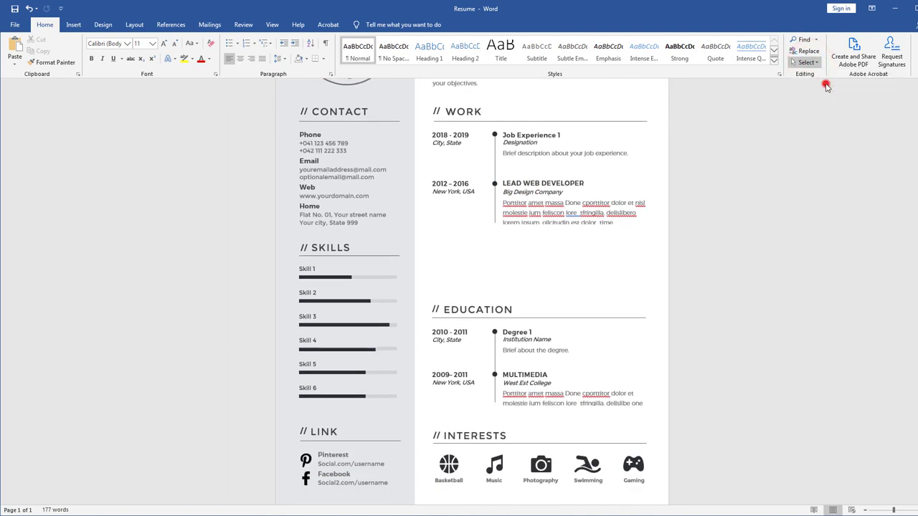
mouse_move(419, 282)
mouse_down()
mouse_move(461, 358)
mouse_move(607, 432)
mouse_move(660, 423)
mouse_up()
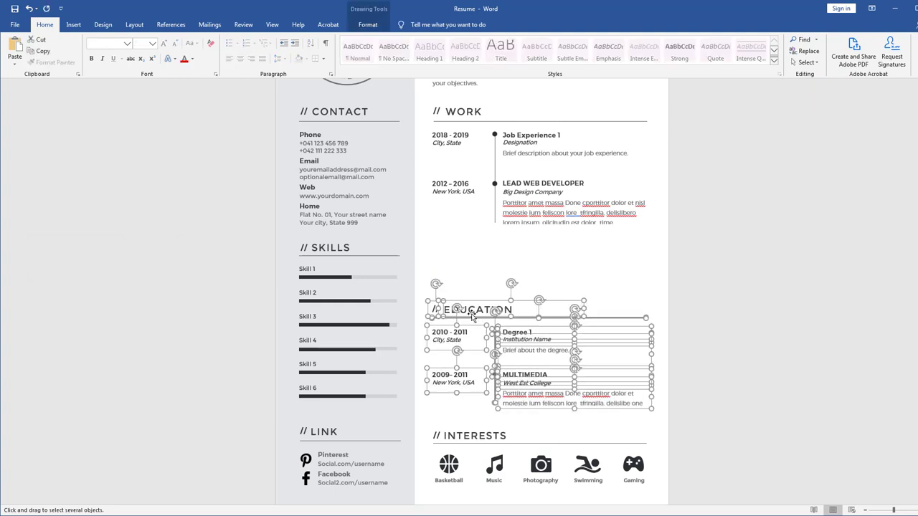
drag(470, 292, 475, 236)
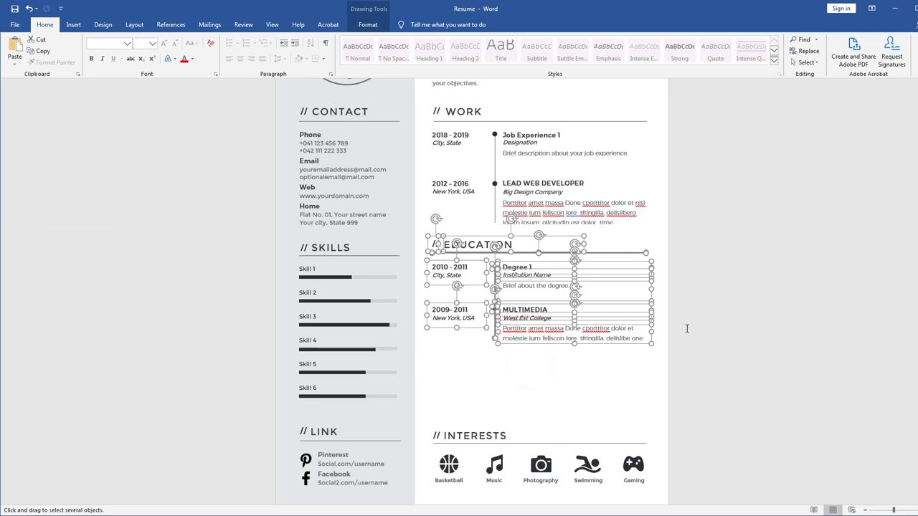
click(803, 62)
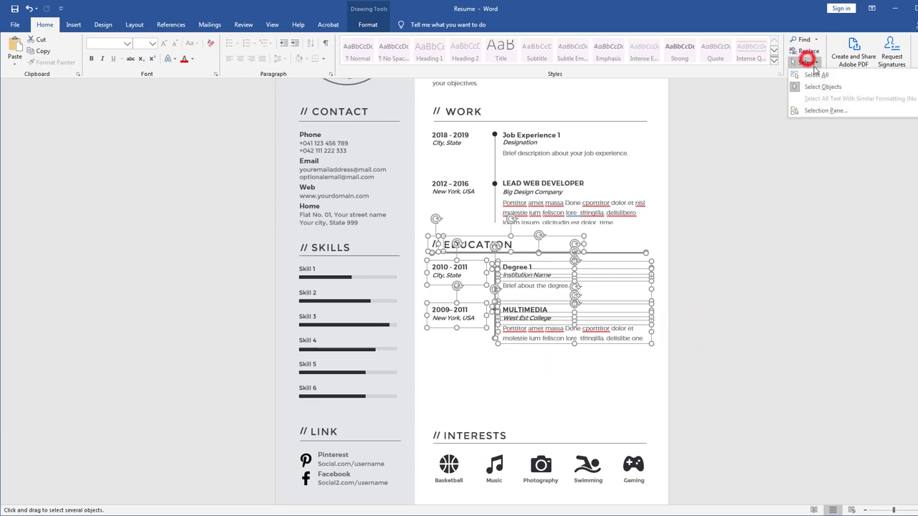
click(817, 75)
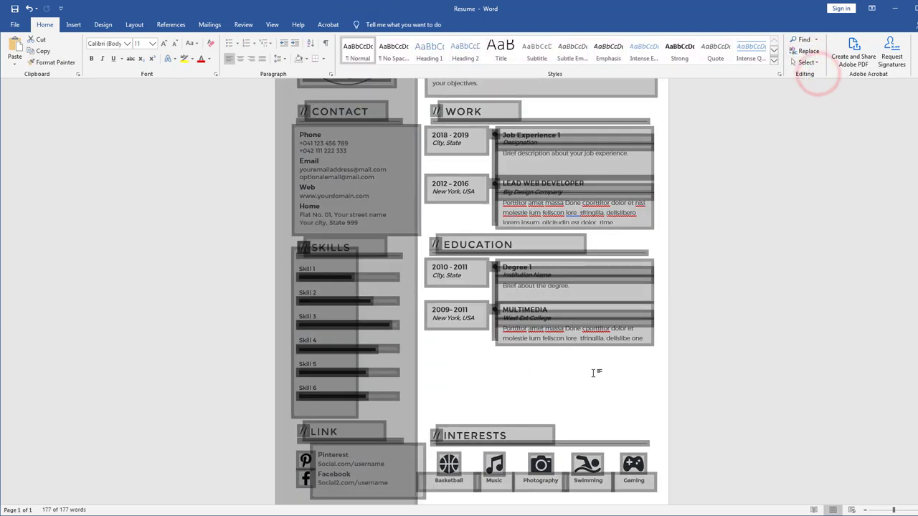
click(680, 366)
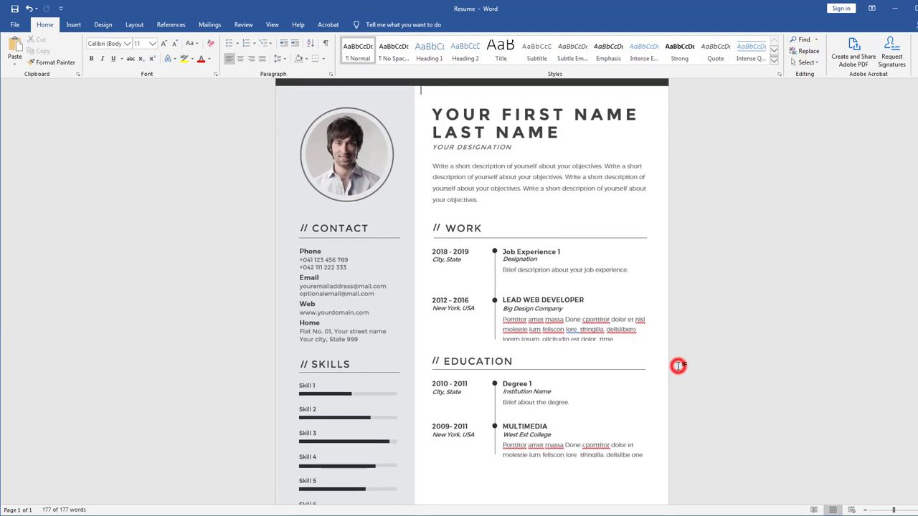
- Duplicate the Multimedia education entry's title, college, description and date boxes straight down as a third entry
scroll(560, 349, down, 2)
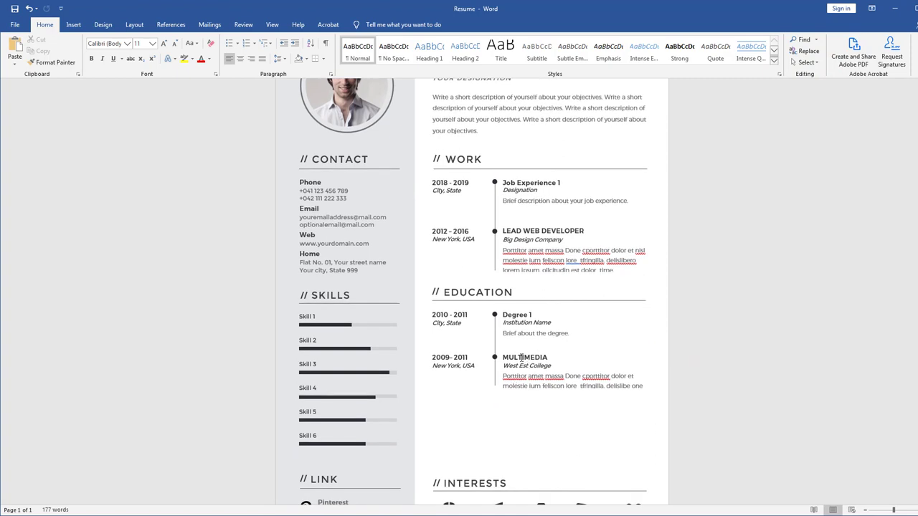
click(521, 357)
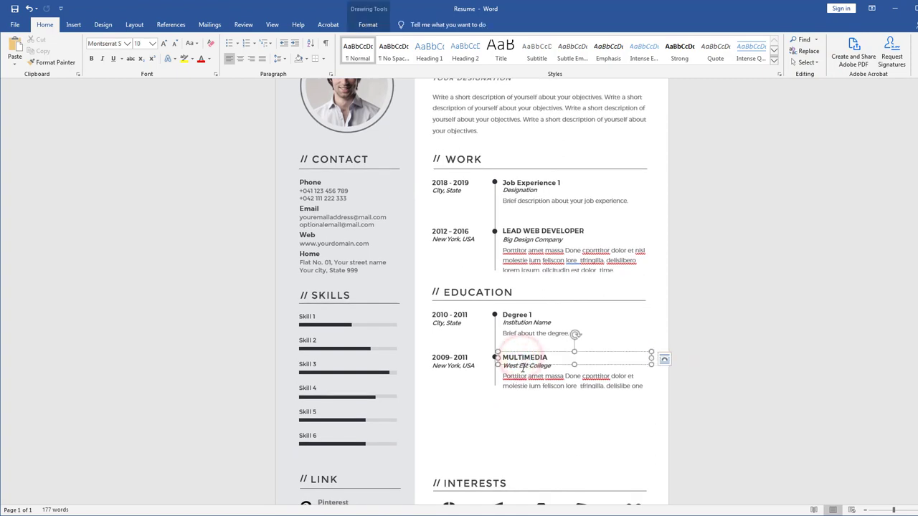
shift+click(522, 367)
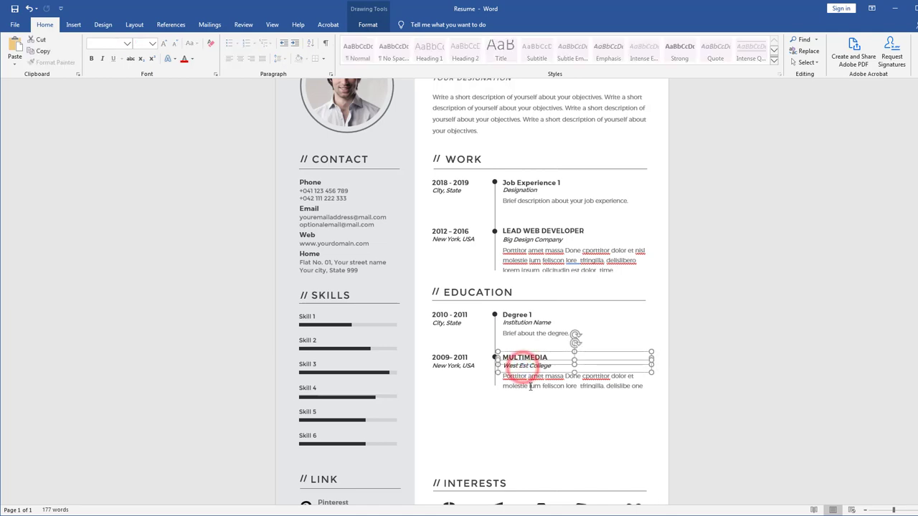
shift+click(531, 385)
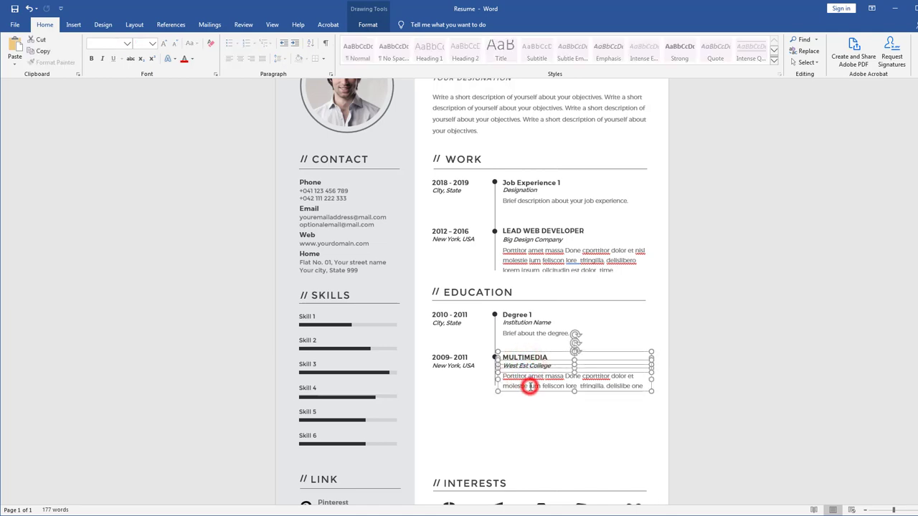
ctrl+shift+click(454, 366)
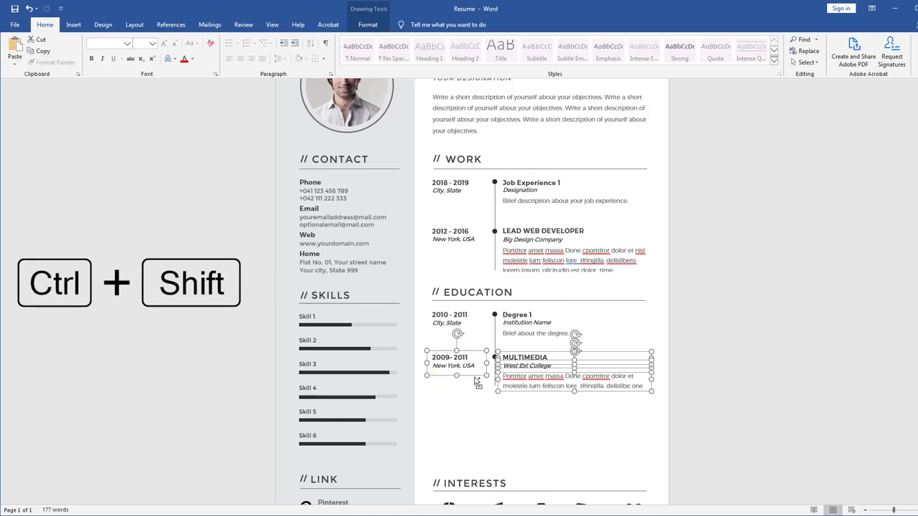
ctrl+shift+drag(477, 383, 468, 425)
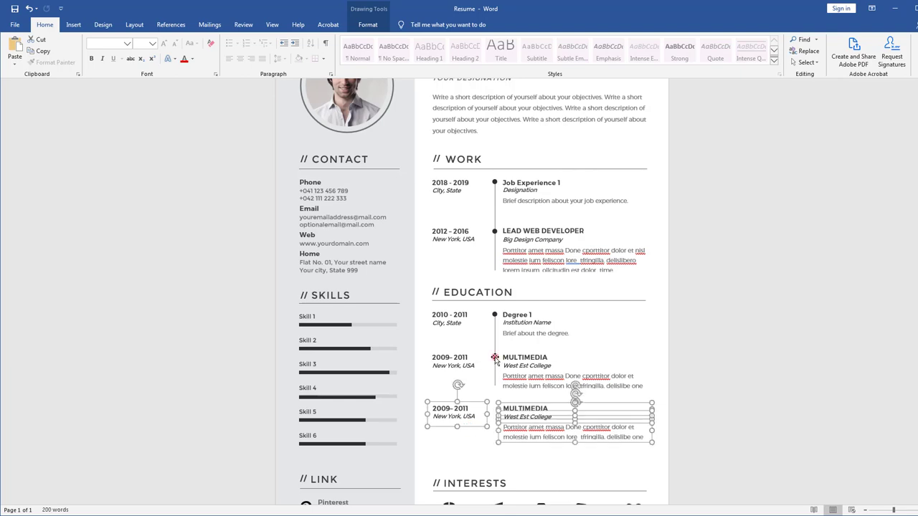
- Duplicate the Multimedia entry's timeline dot straight down to sit beside the third Education entry's title
click(494, 357)
scroll(493, 362, up, 2)
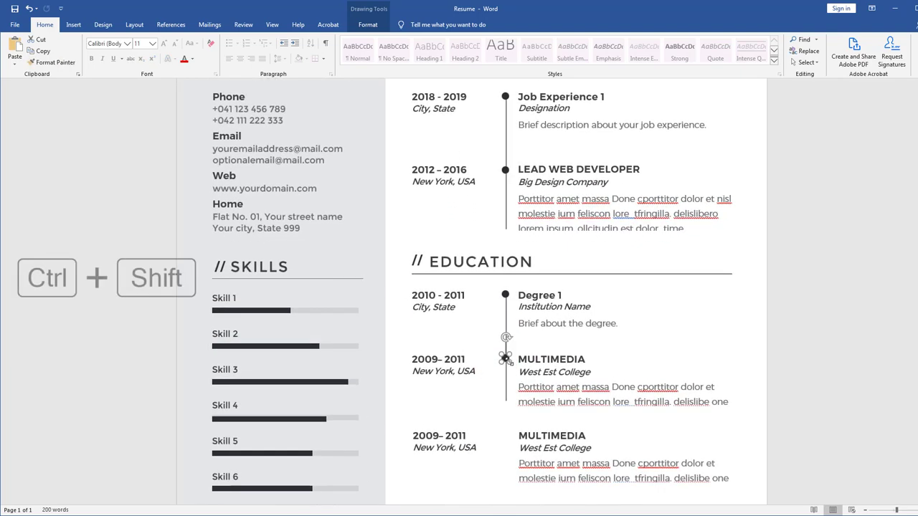
key(ctrl+shift)
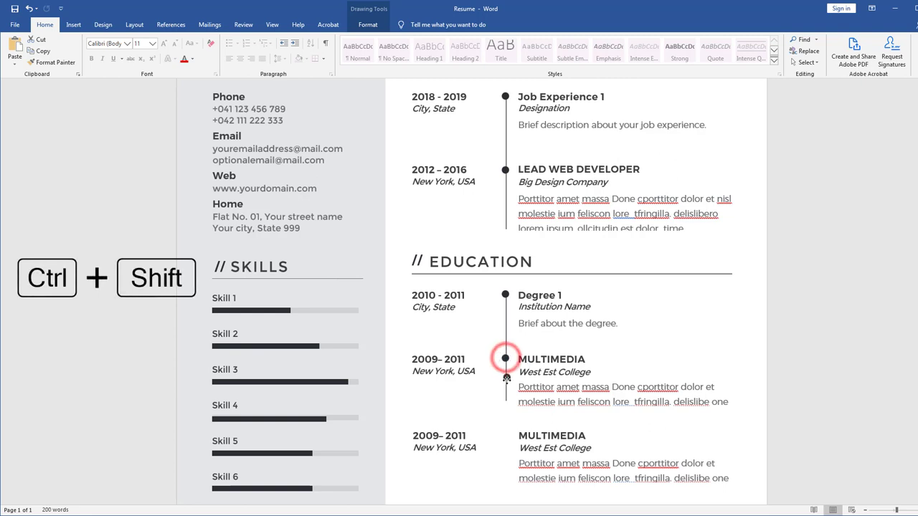
drag(506, 377, 504, 406)
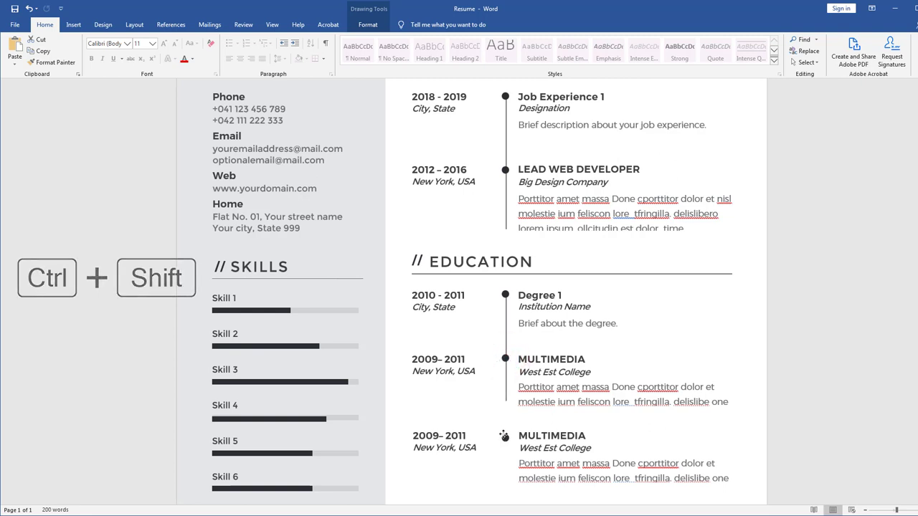
- Extend the Education section's vertical timeline line to a height of 2.7"
click(506, 378)
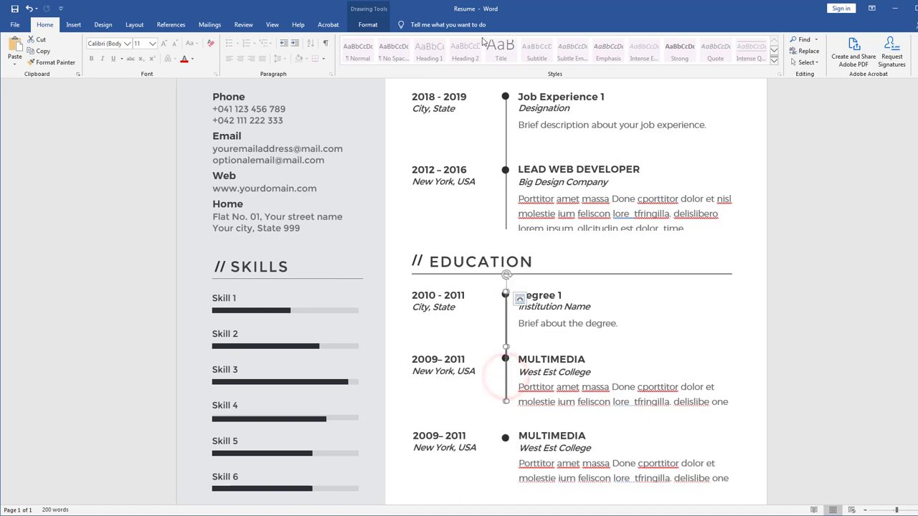
click(367, 25)
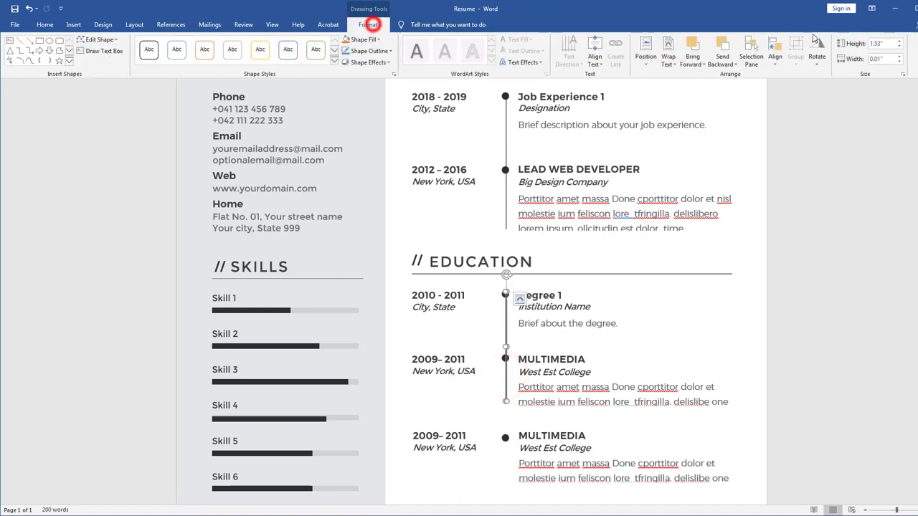
click(899, 41)
click(900, 41)
click(899, 41)
click(899, 41)
click(899, 41)
click(899, 41)
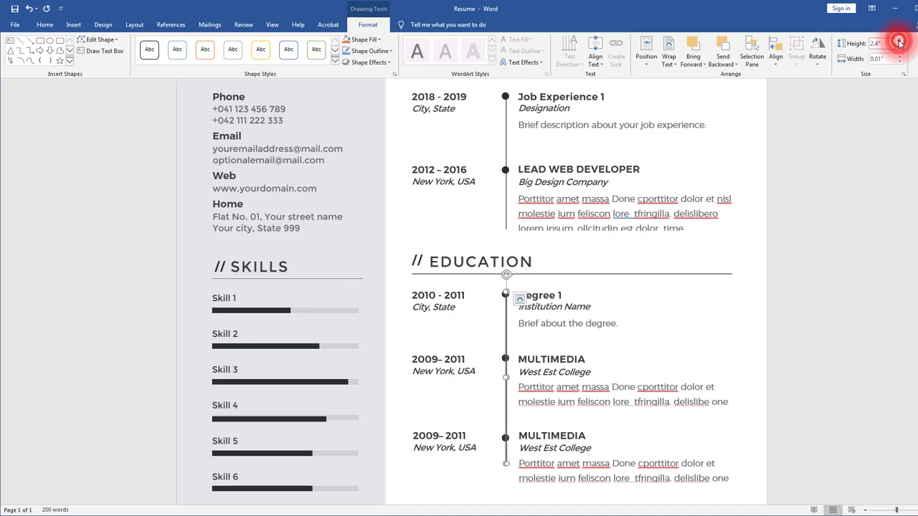
click(899, 40)
click(899, 40)
click(899, 41)
scroll(655, 250, down, 3)
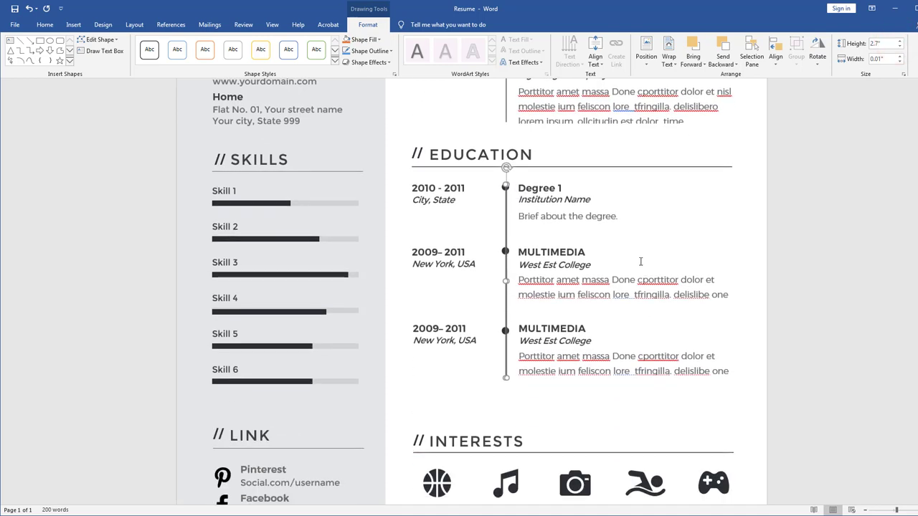
click(807, 287)
- Replace the Interests labels "Basketball" with "Hobby 1" and "Photography" with "Hobby 2"
scroll(807, 287, up, 10)
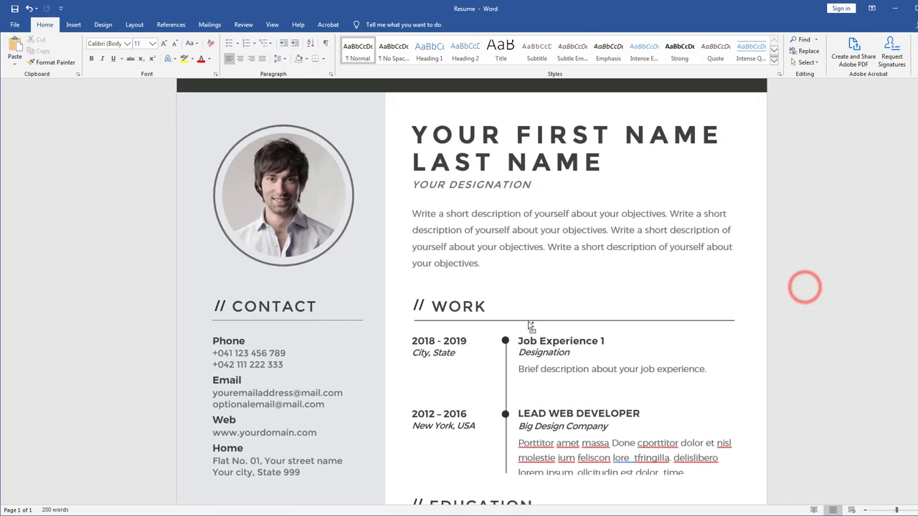
ctrl+scroll(528, 323, down, 4)
scroll(529, 323, down, 3)
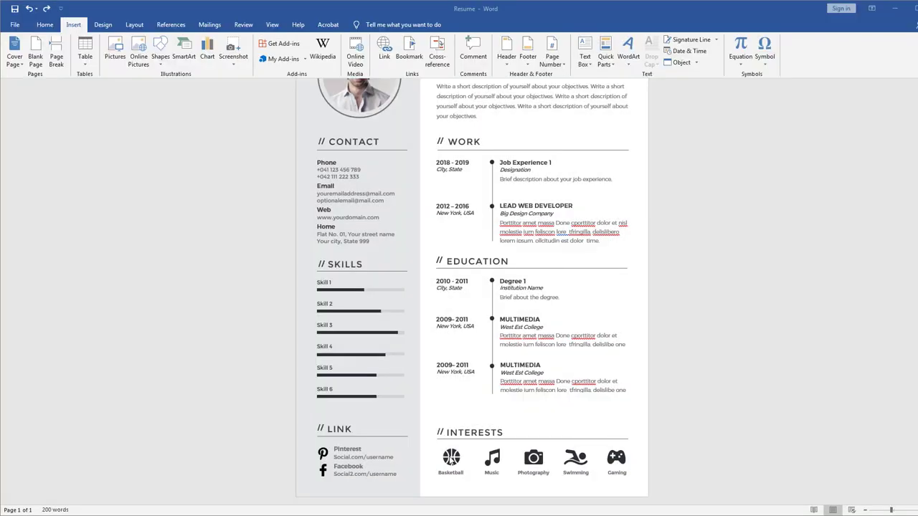
click(447, 474)
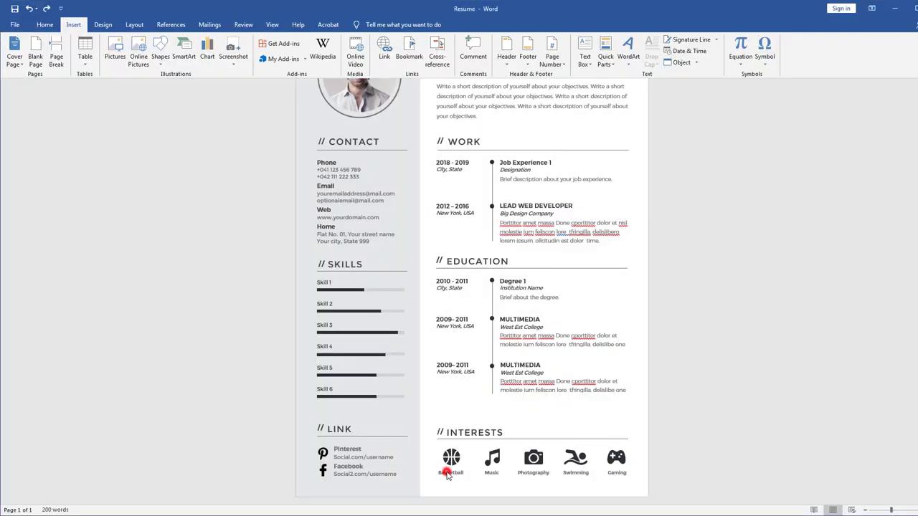
double_click(448, 474)
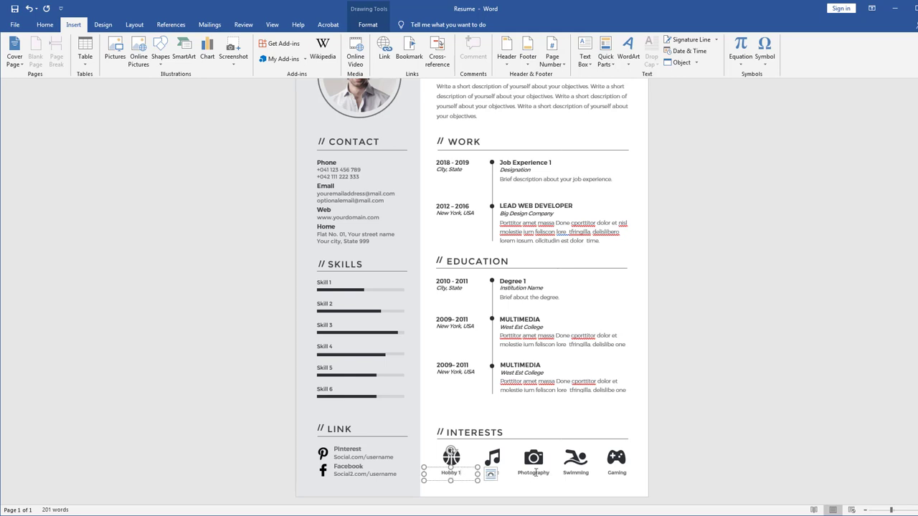
click(535, 473)
double_click(535, 473)
text(Hobby 2)
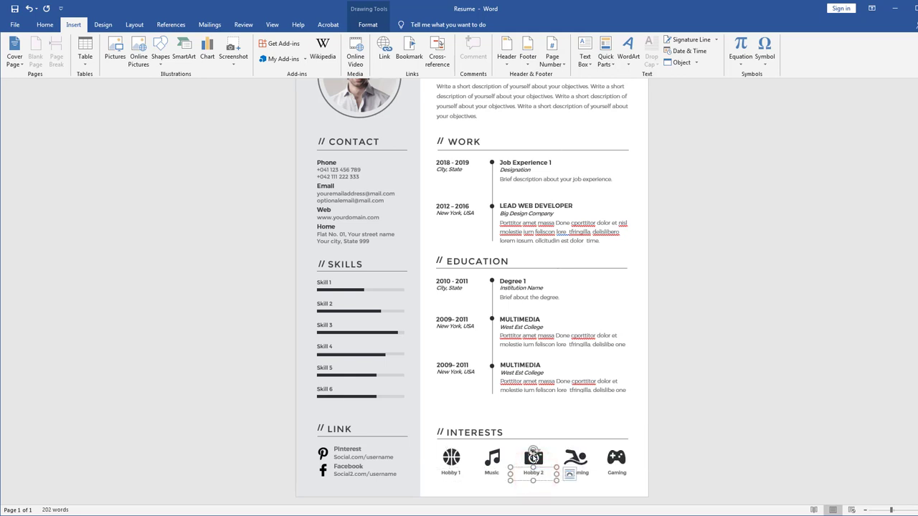
- Delete the music, swimming and gaming icons from the Interests section
click(452, 458)
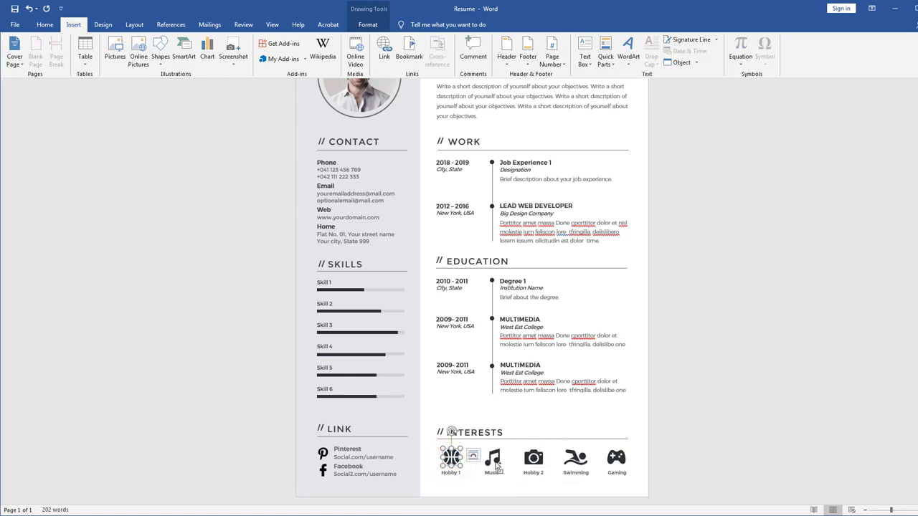
click(473, 456)
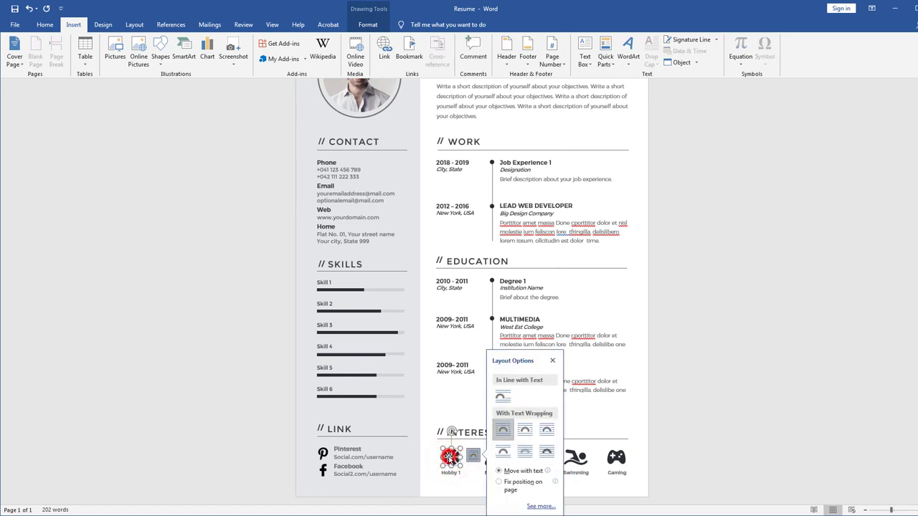
click(616, 458)
shift+click(532, 458)
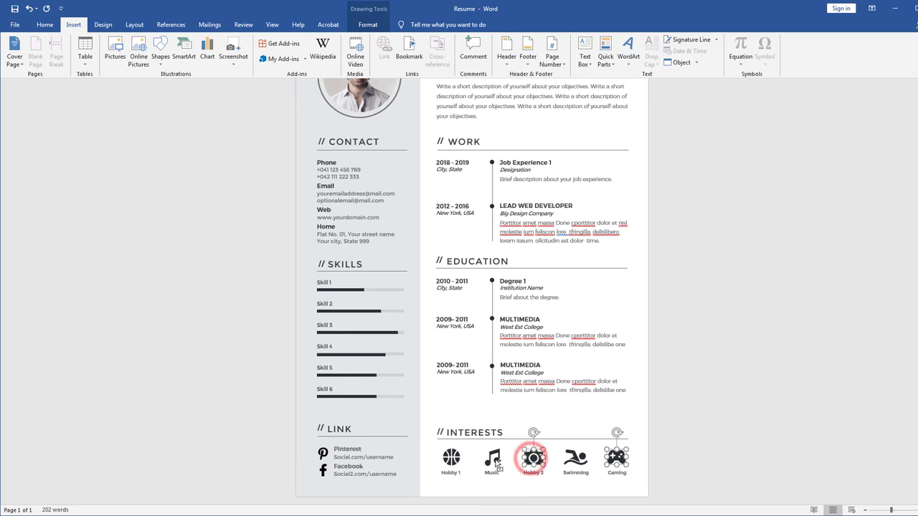
click(581, 457)
shift+click(616, 459)
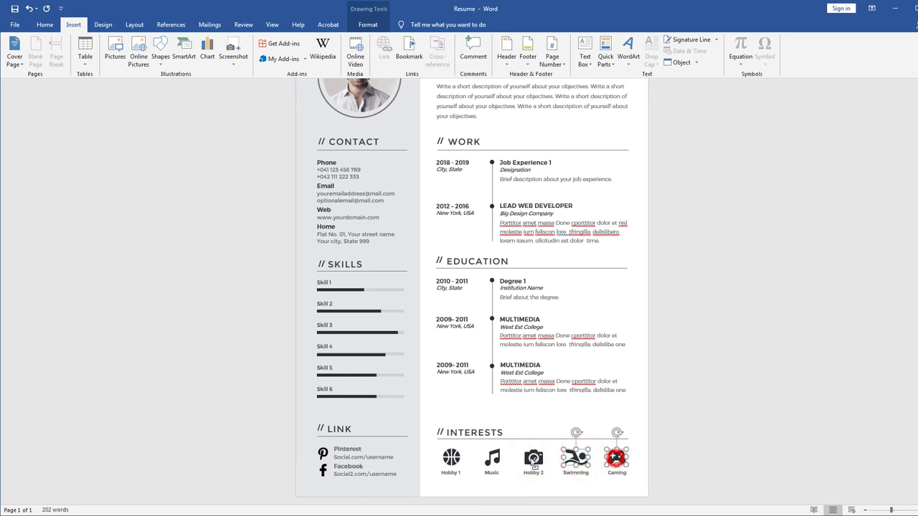
shift+click(493, 457)
key(Delete)
key(Delete)
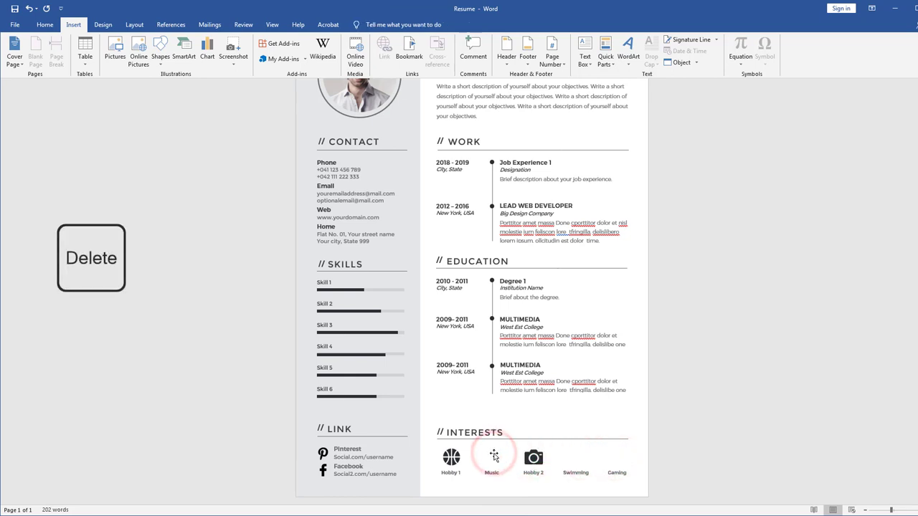
- Delete the remaining basketball and camera icons above the Hobby 1 and Hobby 2 labels
click(449, 459)
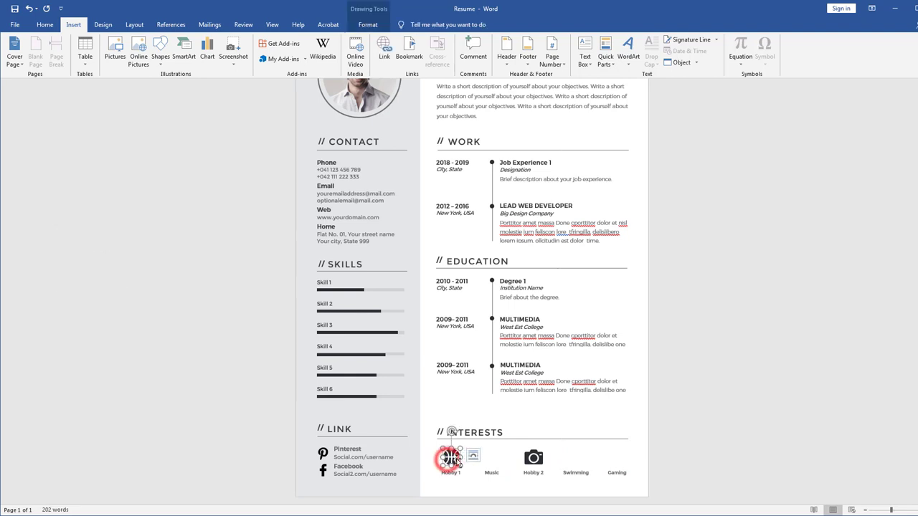
key(Delete)
click(534, 458)
key(Delete)
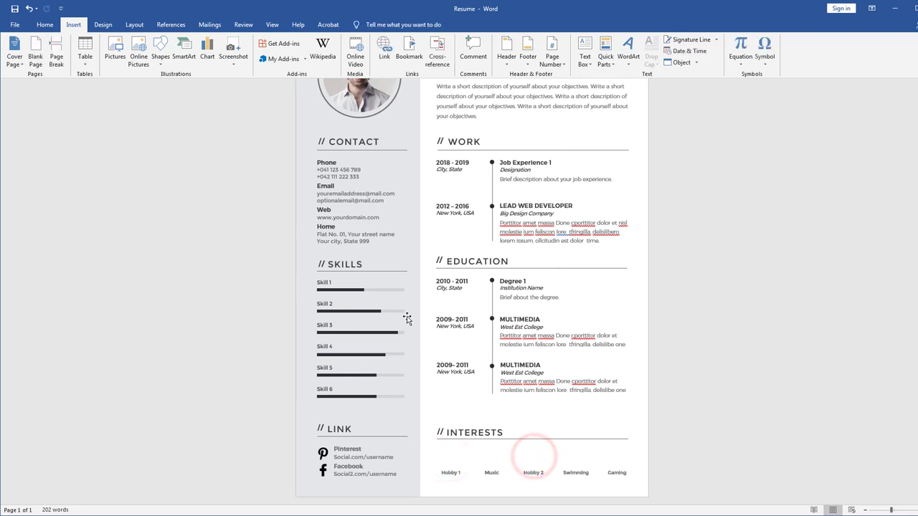
- Insert the pictures Asset 6@4x, 8@4x, 9@4x, 10@4x and 11@4x from the PNG folder in Downloads
click(106, 57)
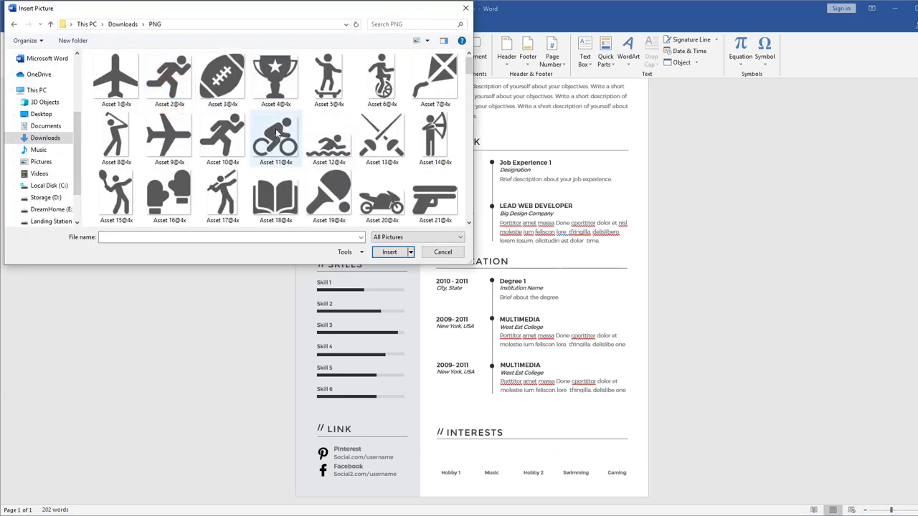
click(276, 134)
ctrl+click(215, 133)
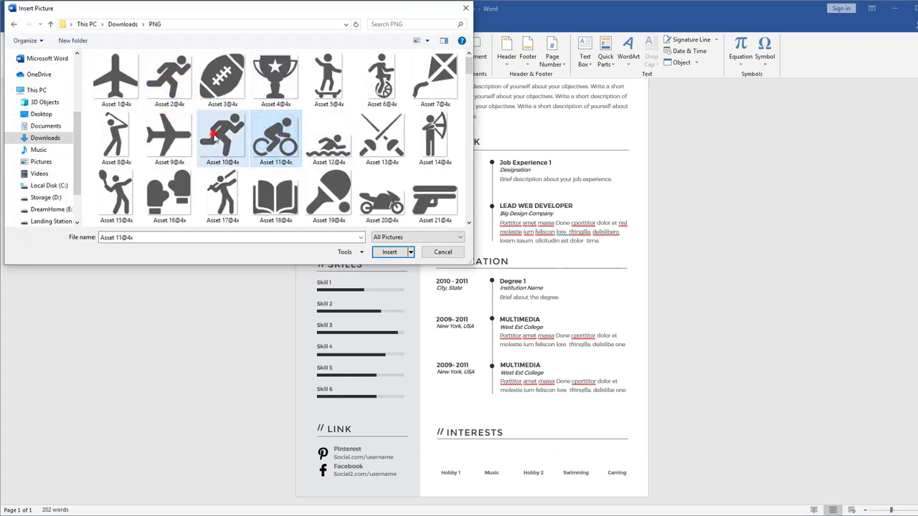
ctrl+click(169, 138)
ctrl+click(115, 134)
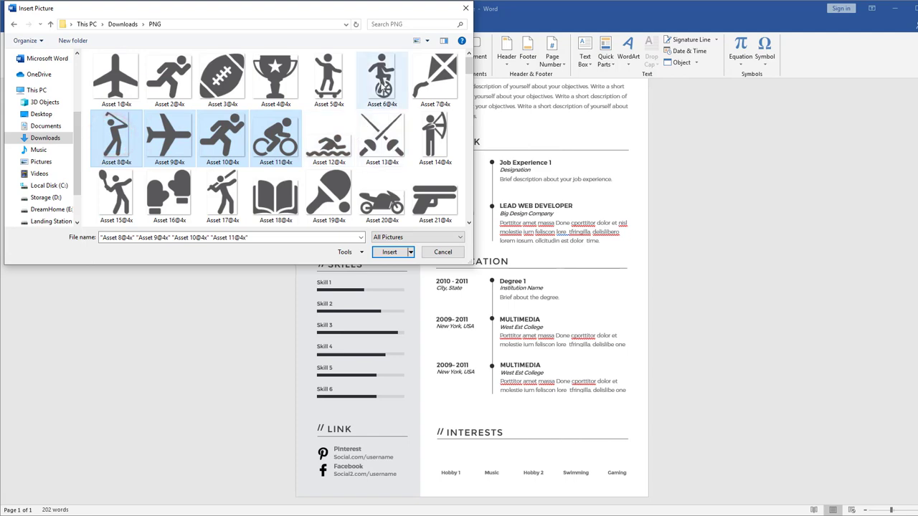
ctrl+click(380, 83)
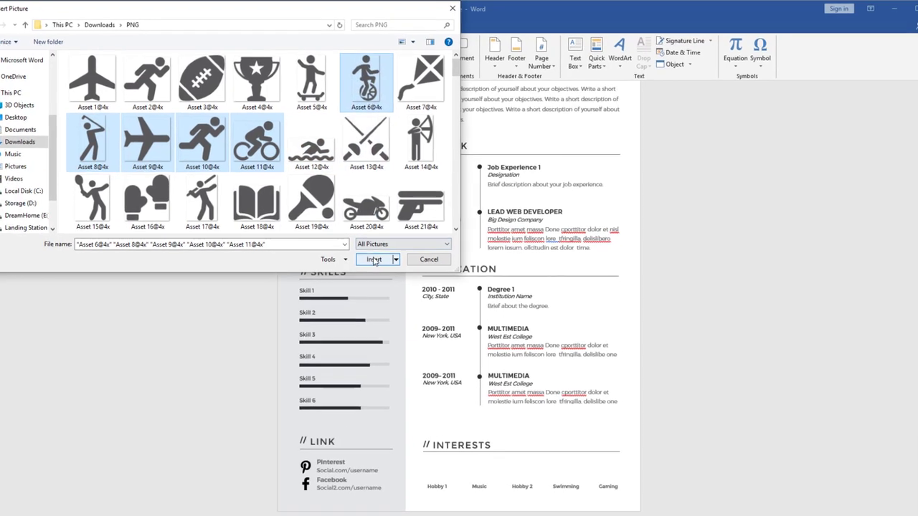
click(389, 252)
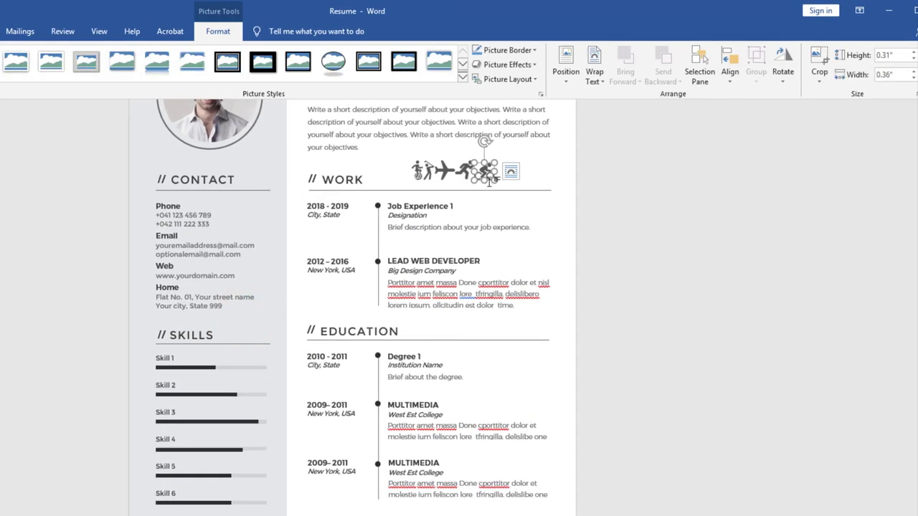
- Set the text wrapping of the inserted cyclist and runner icons to Square
click(511, 173)
click(548, 260)
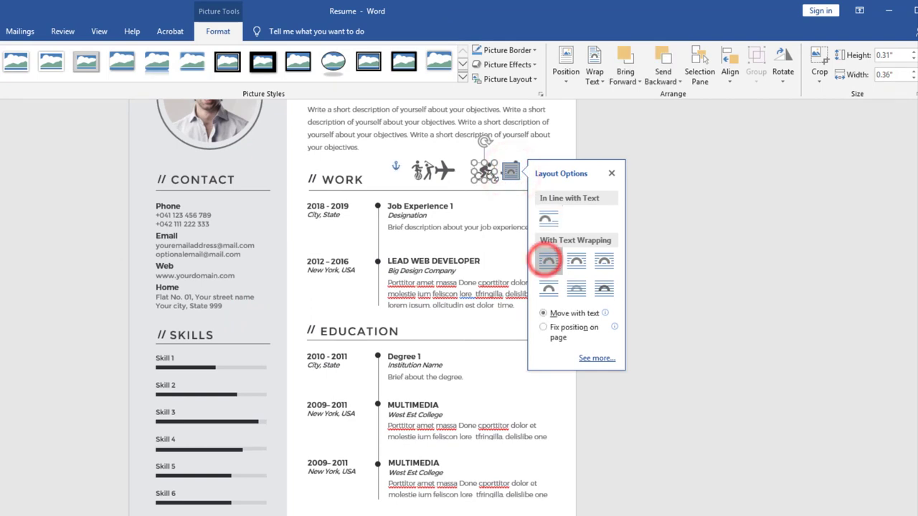
click(445, 170)
click(508, 166)
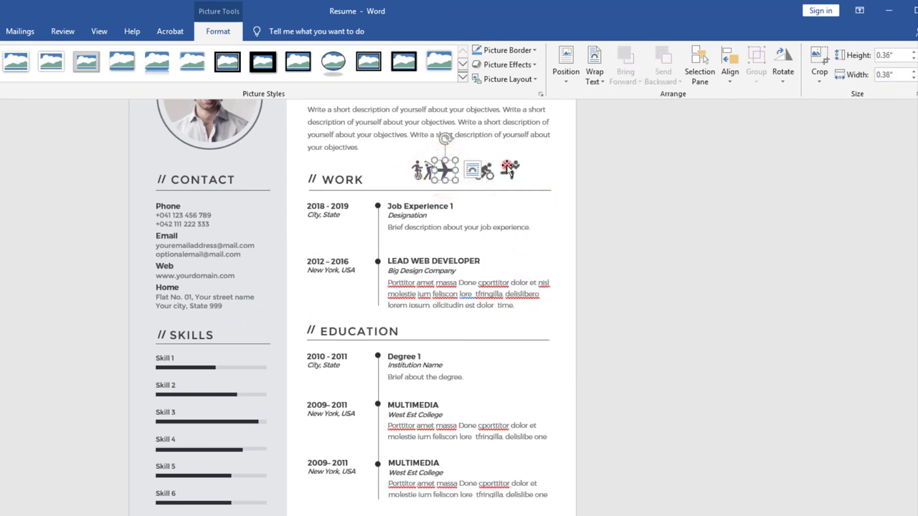
click(536, 170)
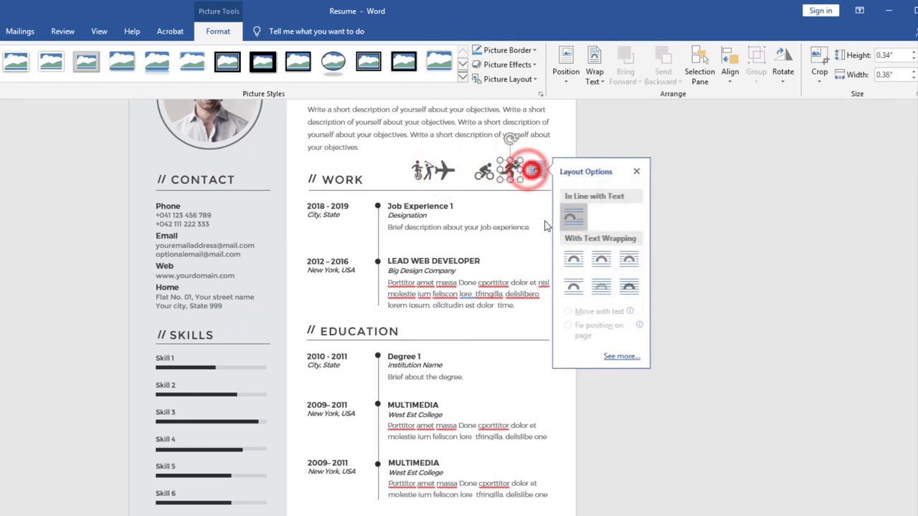
click(568, 256)
click(487, 172)
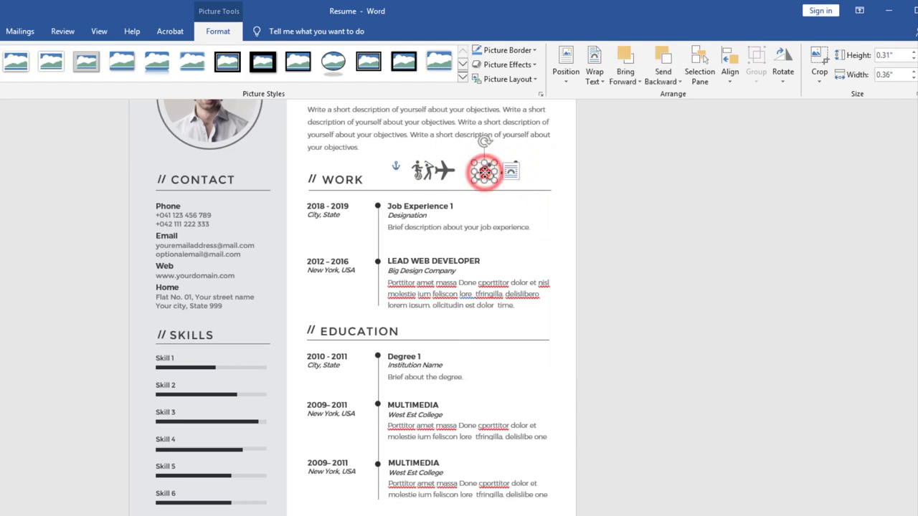
click(511, 172)
- Set the text wrapping of the airplane and unicyclist icons to Square
click(445, 170)
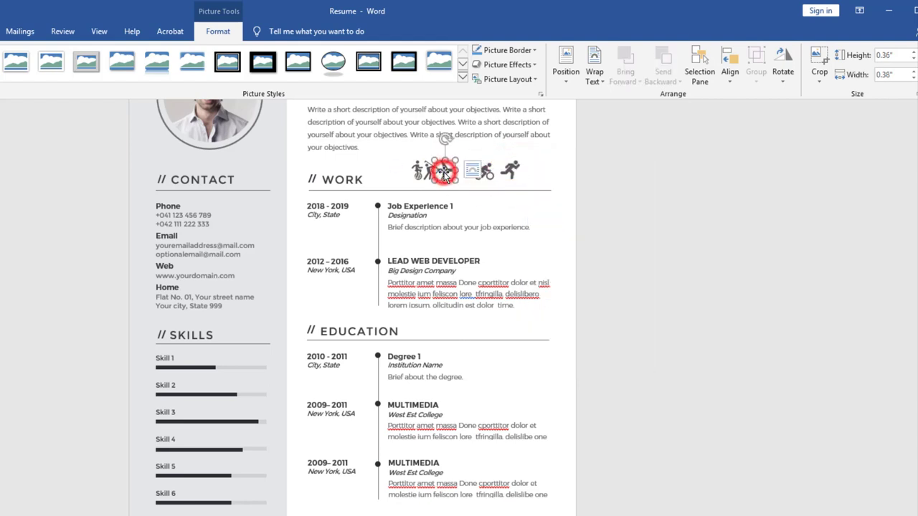
click(473, 172)
click(510, 260)
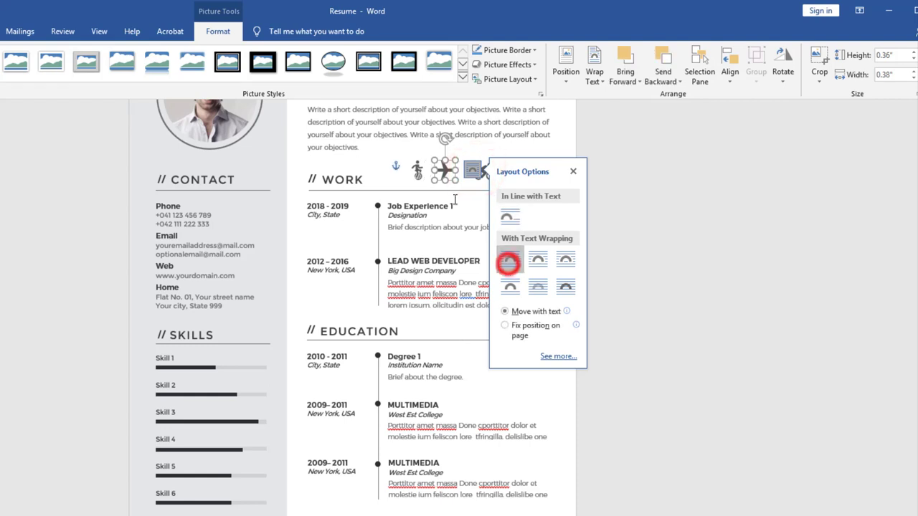
click(417, 172)
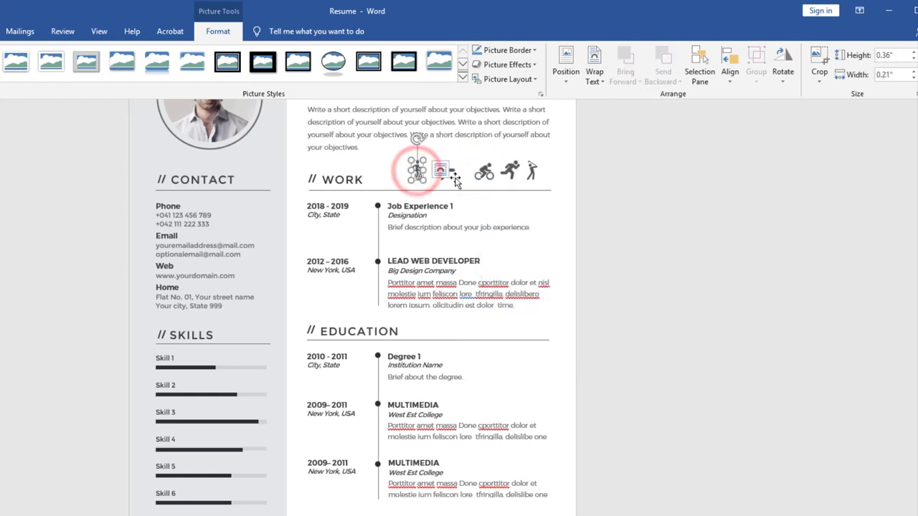
click(440, 173)
click(478, 260)
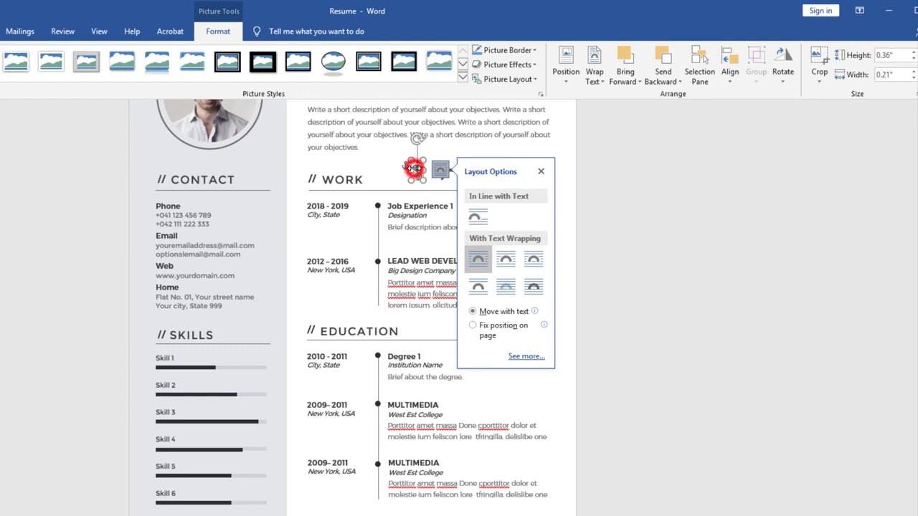
- Check the airplane icon's layout and set the golfer icon's text wrapping to Square
click(420, 205)
click(445, 168)
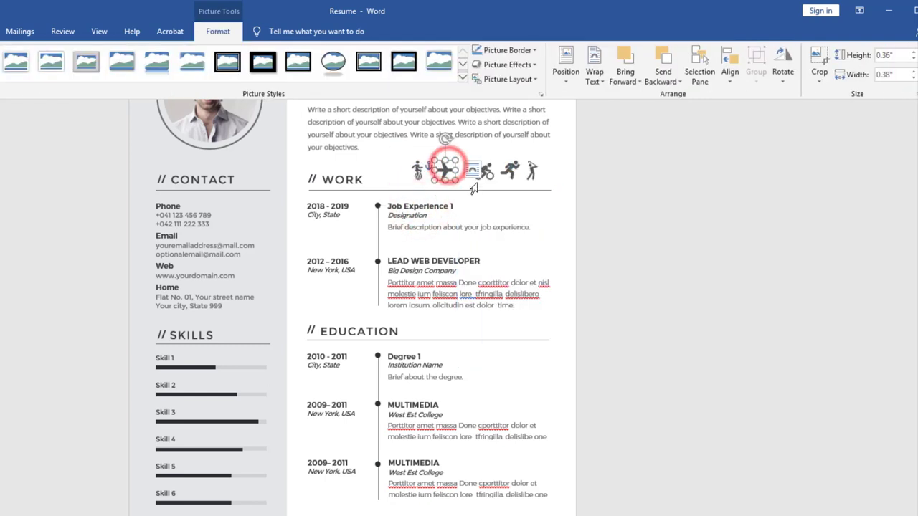
click(473, 170)
click(460, 208)
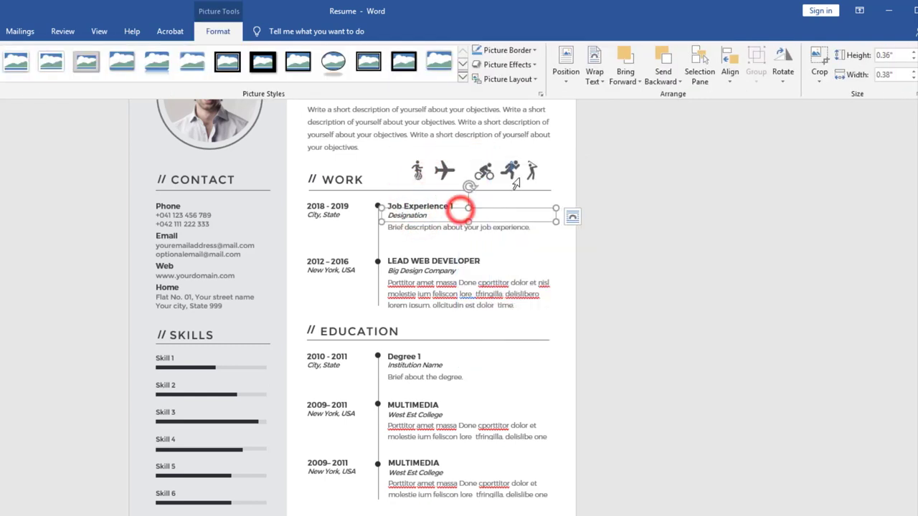
click(532, 171)
click(554, 170)
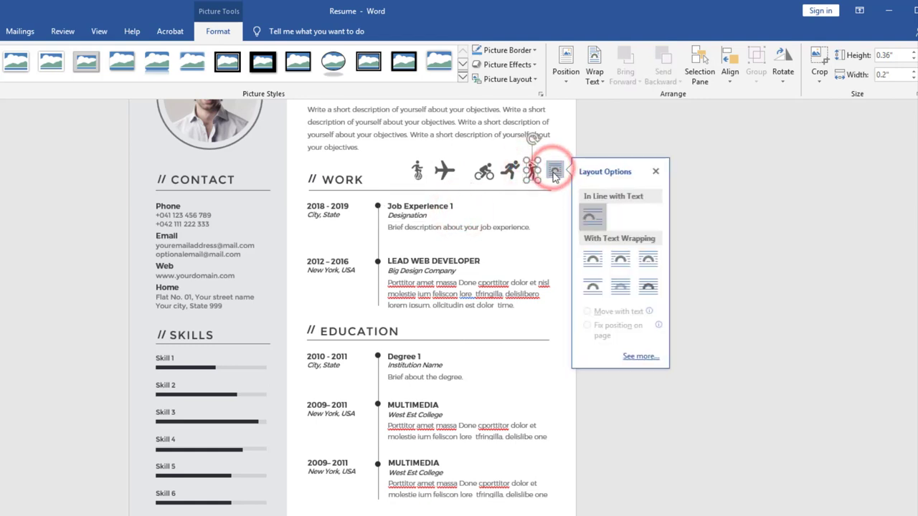
click(592, 259)
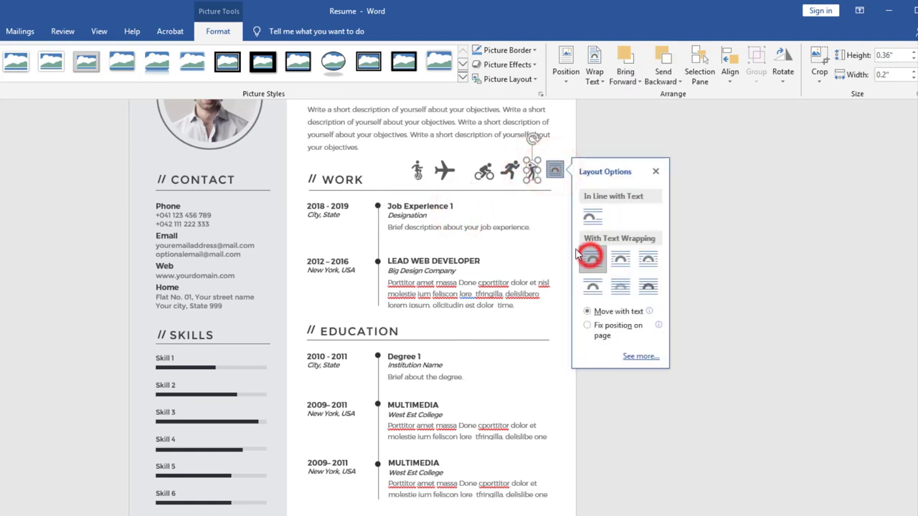
- Move all five inserted icons together into the Interests section, with the unicyclist above the Hobby 1 label
shift+click(511, 172)
shift+click(484, 171)
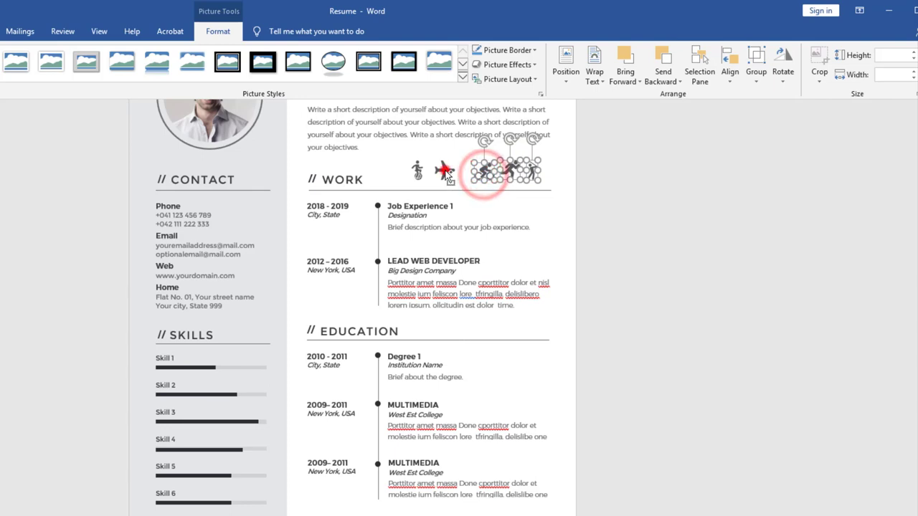
shift+click(445, 170)
shift+click(417, 170)
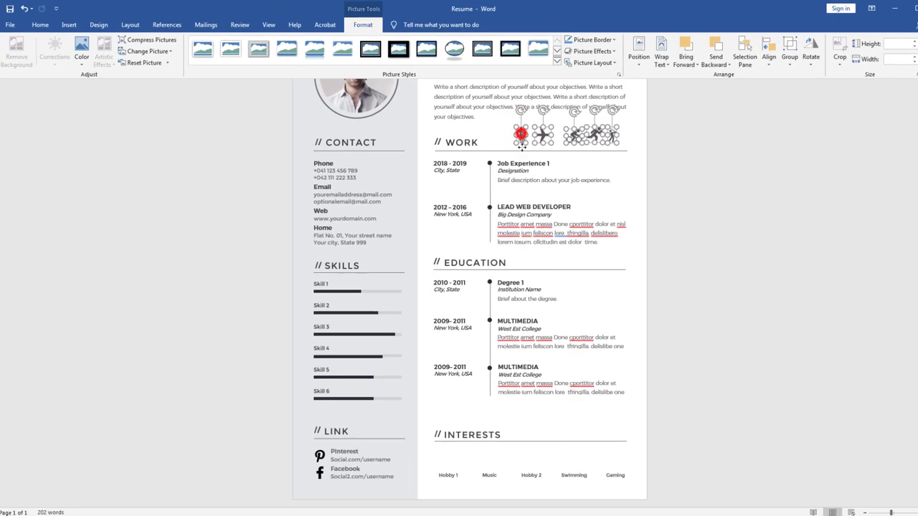
drag(521, 147, 448, 457)
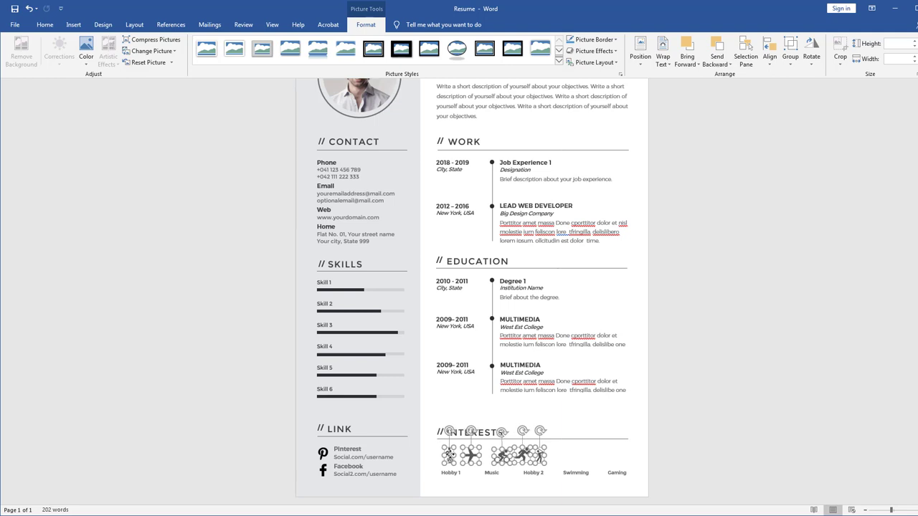
- Move the golfer icon straight across so it sits above the Gaming label
click(581, 471)
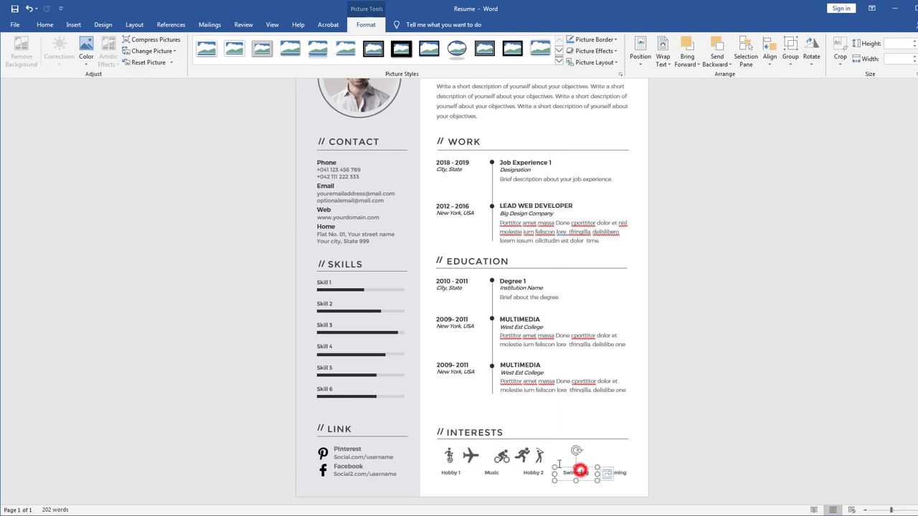
click(537, 452)
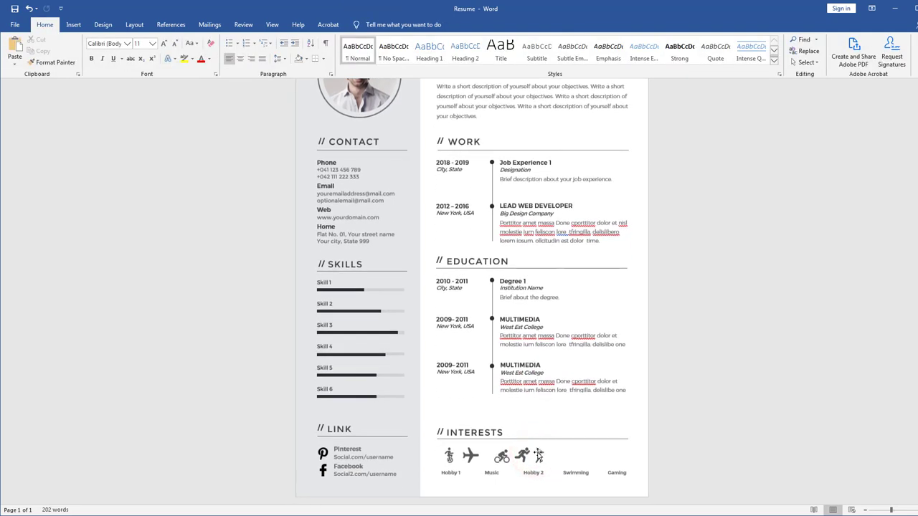
click(539, 456)
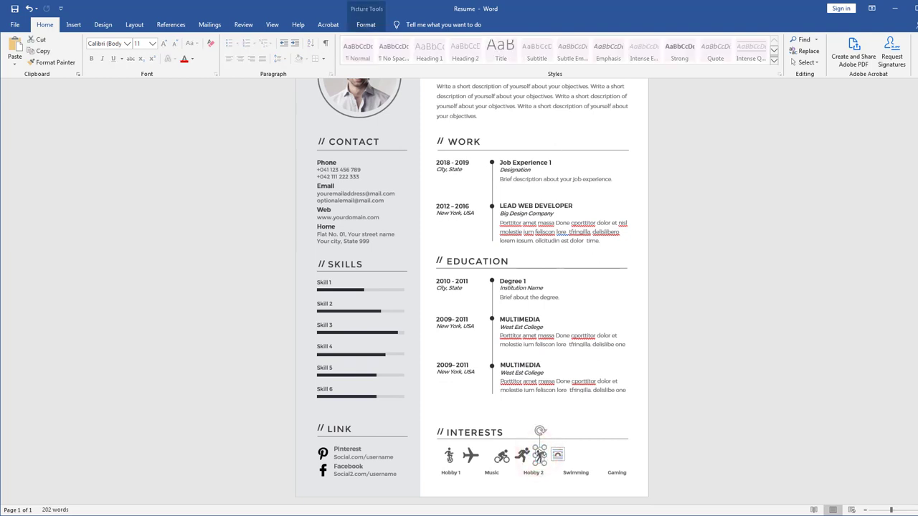
drag(557, 453, 615, 457)
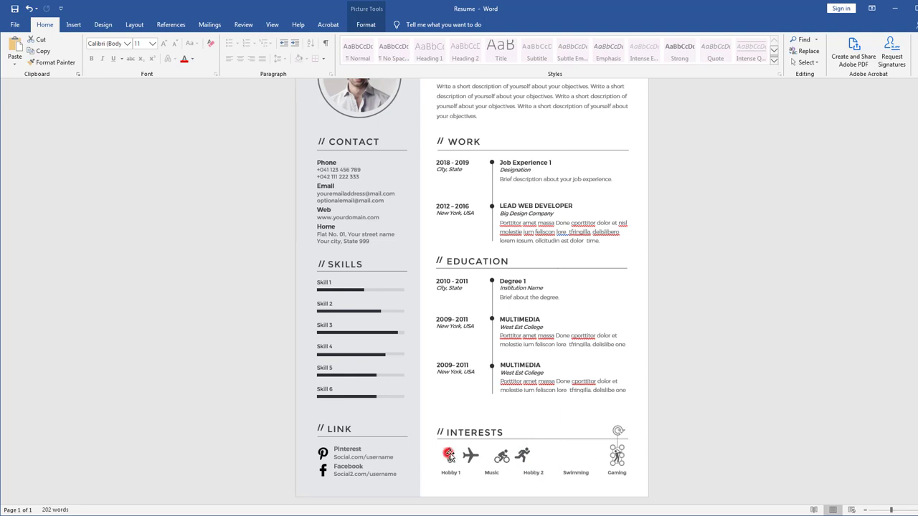
- Adjust the unicyclist icon's placement above the Hobby 1 label
drag(456, 446, 450, 449)
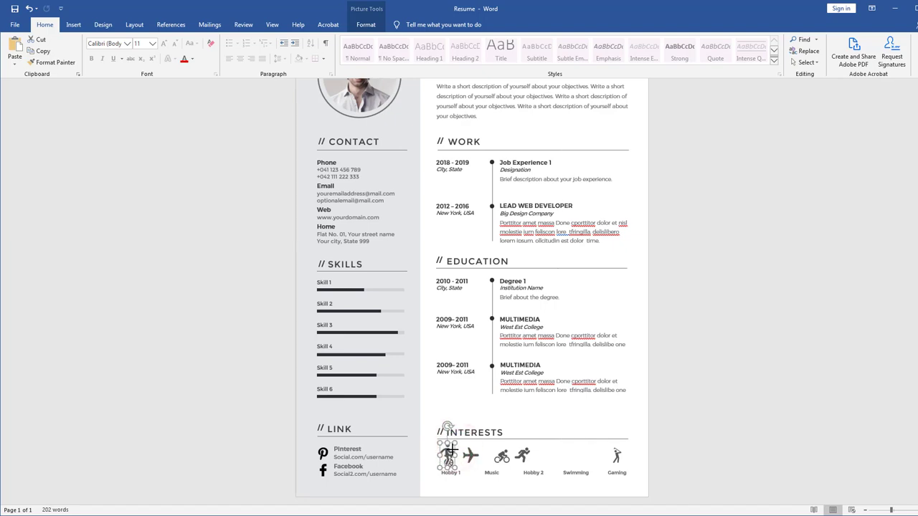
scroll(511, 467, up, 2)
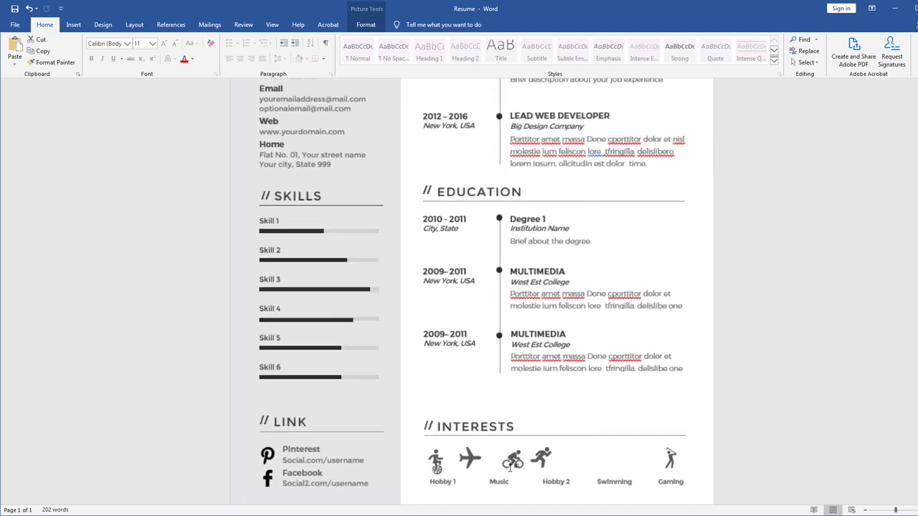
drag(433, 457, 438, 455)
- Select all five Interests icons together and distribute them horizontally so they are evenly spaced above their labels
shift+click(683, 459)
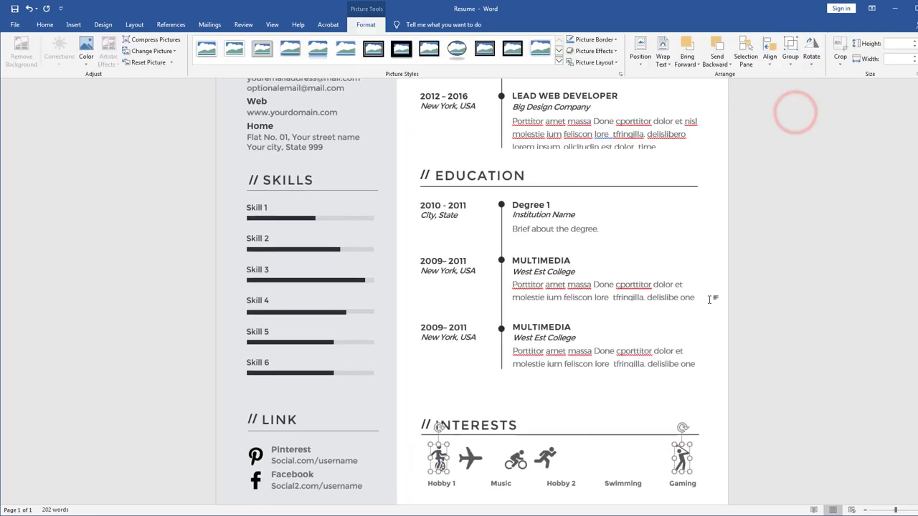
shift+click(516, 459)
shift+click(469, 459)
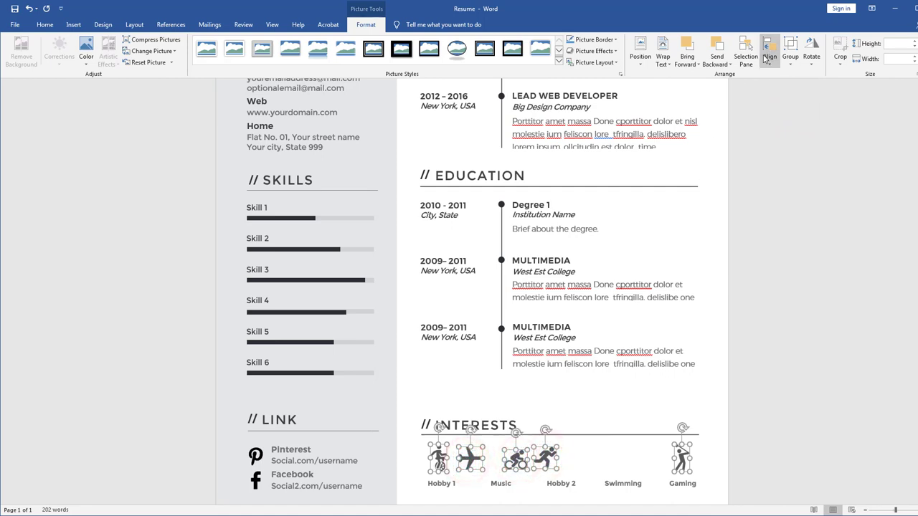
click(768, 59)
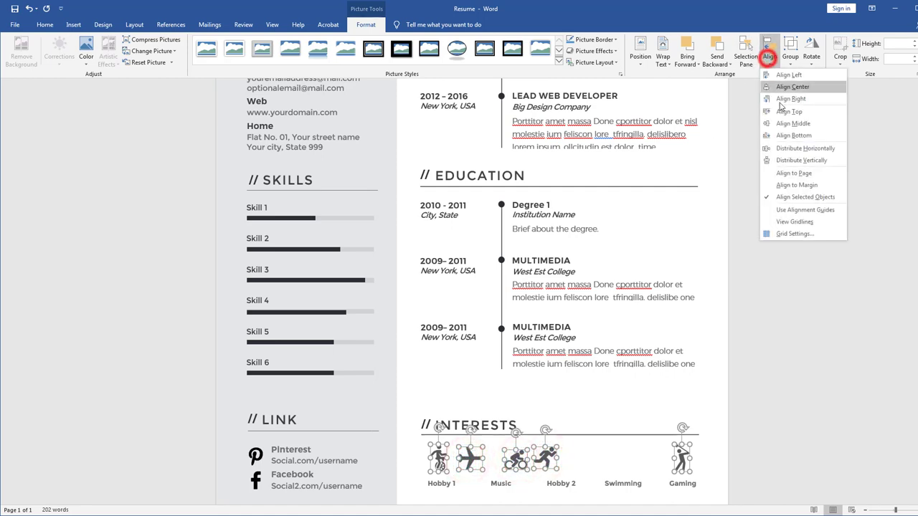
click(800, 159)
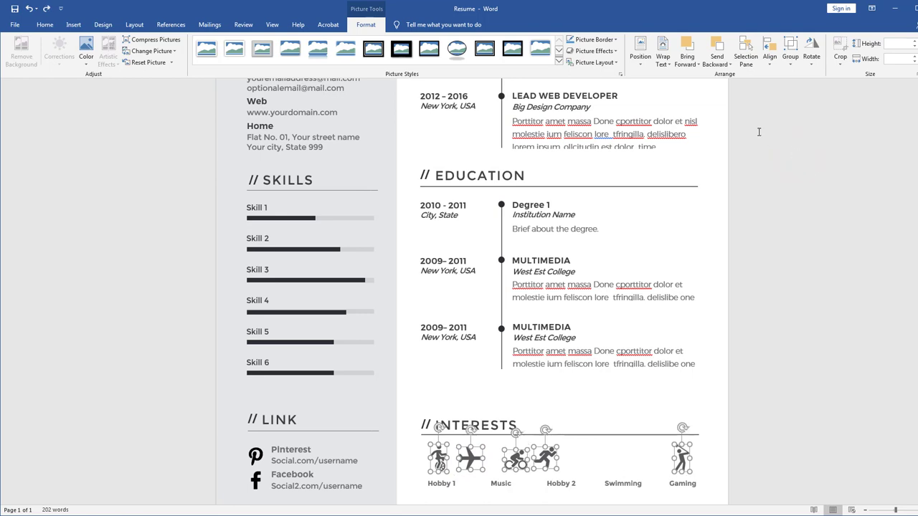
click(769, 59)
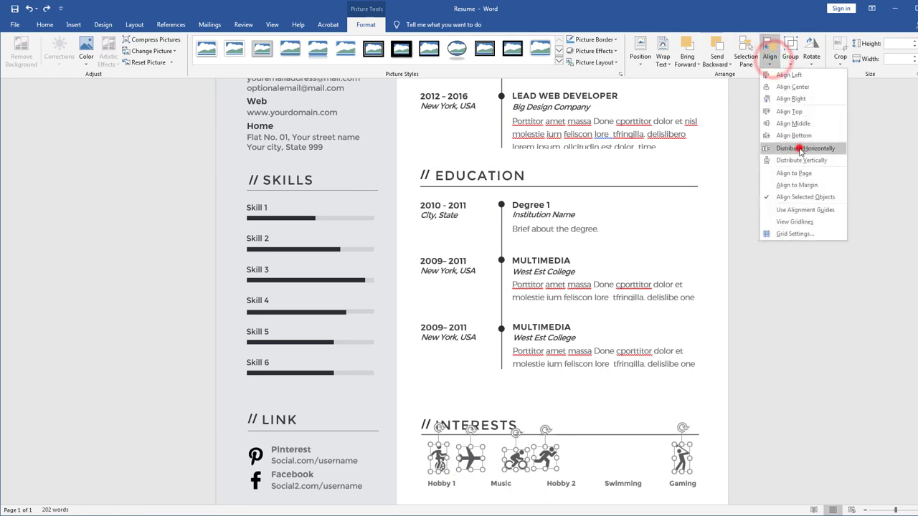
click(801, 149)
click(631, 486)
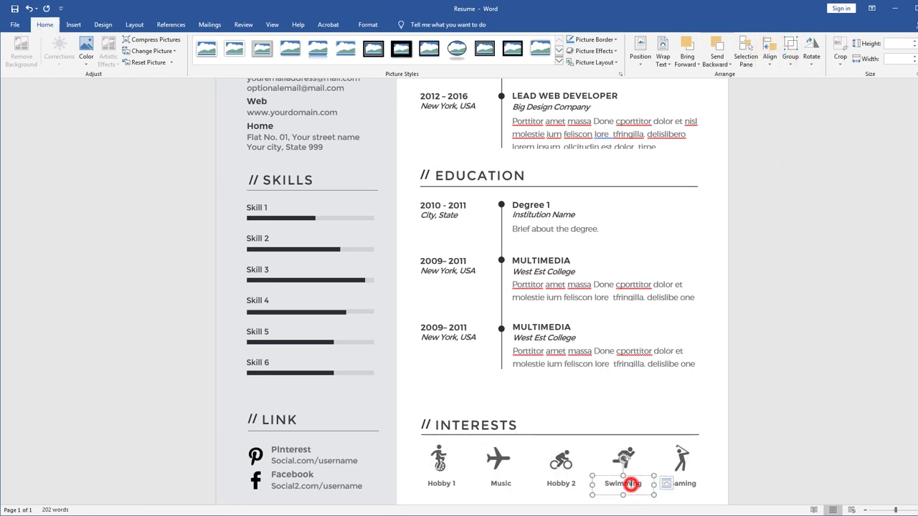
- Change the shape fill of the dark bar across the page's upper edge to the dark orange theme color
scroll(534, 329, down, 5)
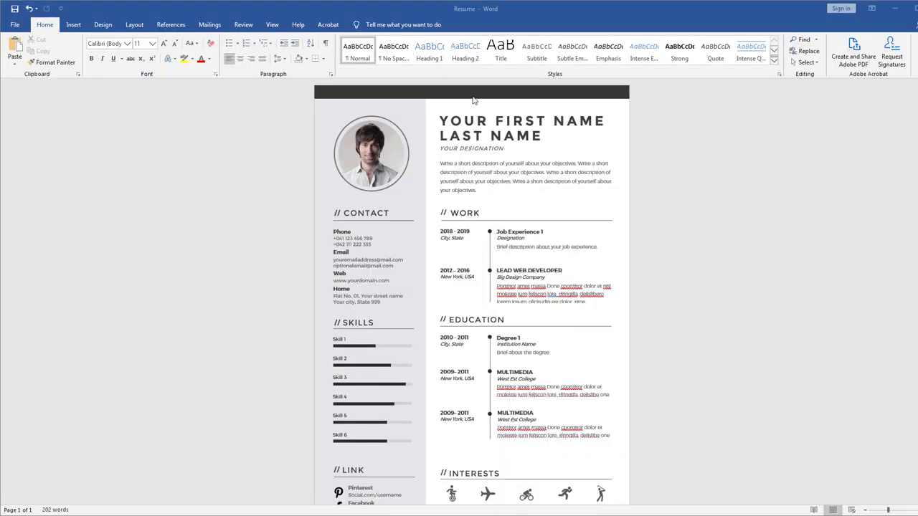
click(474, 95)
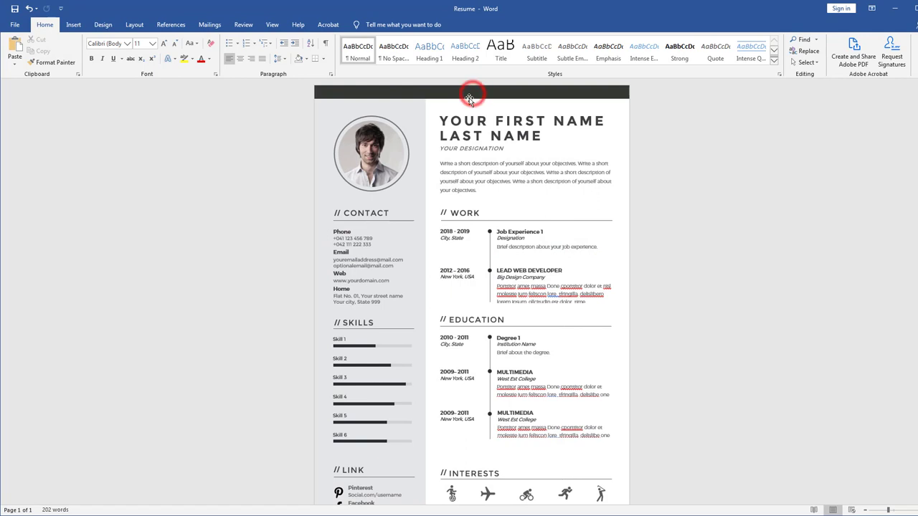
click(467, 86)
click(364, 24)
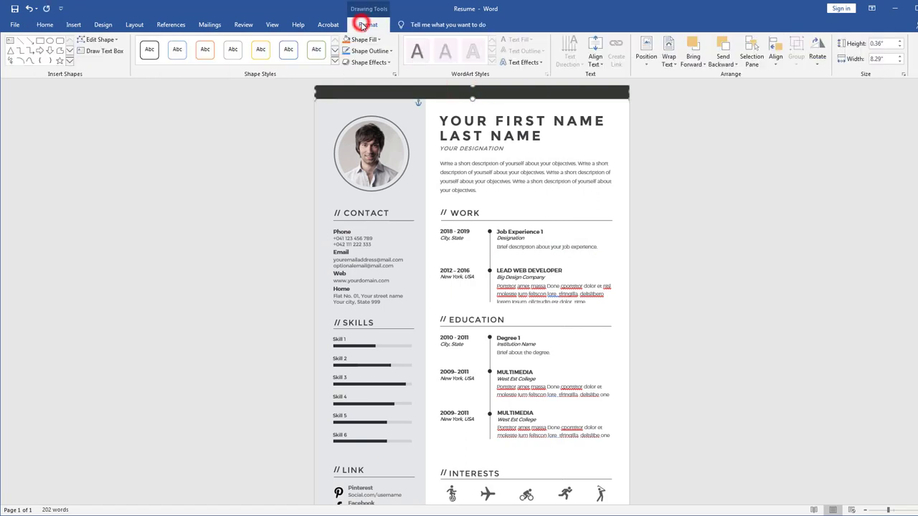
click(364, 40)
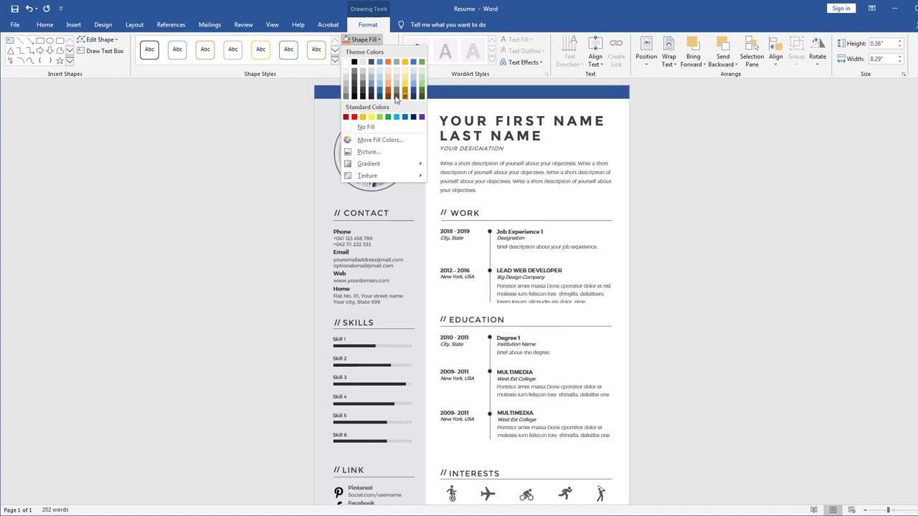
click(388, 88)
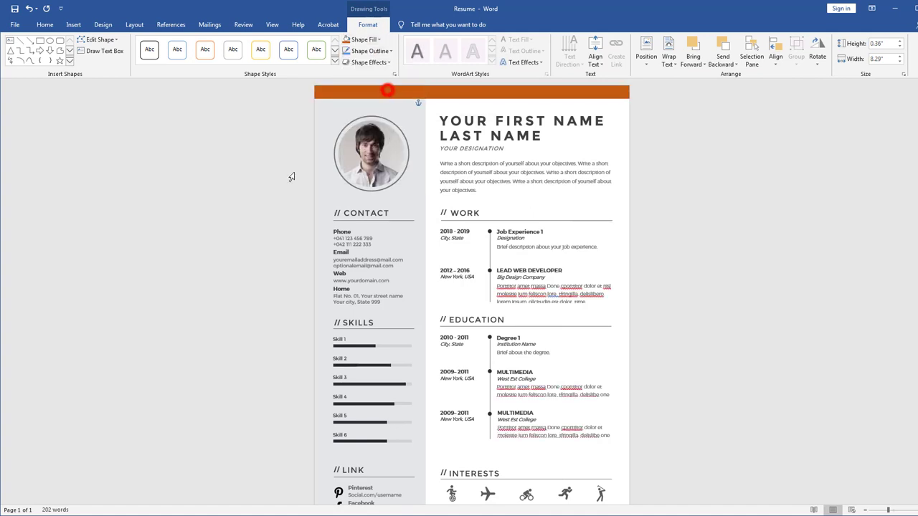
- Set the text fill of the name block and the Education, Skills, Contact, Work, Interests and Link headings to dark orange
click(454, 322)
shift+click(355, 322)
shift+click(367, 213)
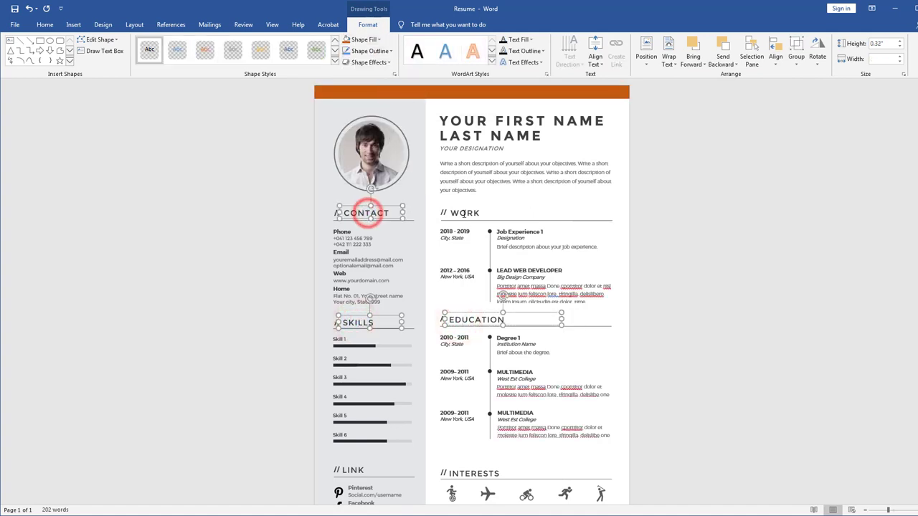
shift+click(462, 213)
shift+click(479, 123)
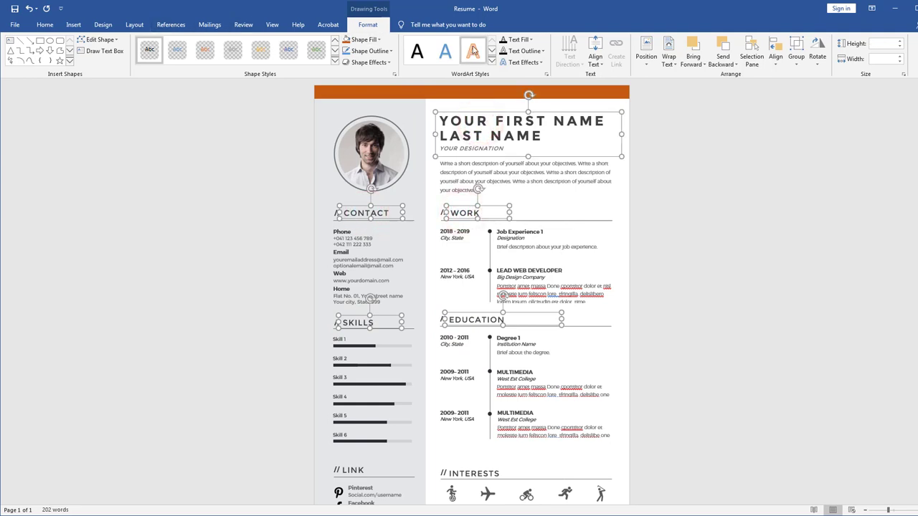
click(531, 39)
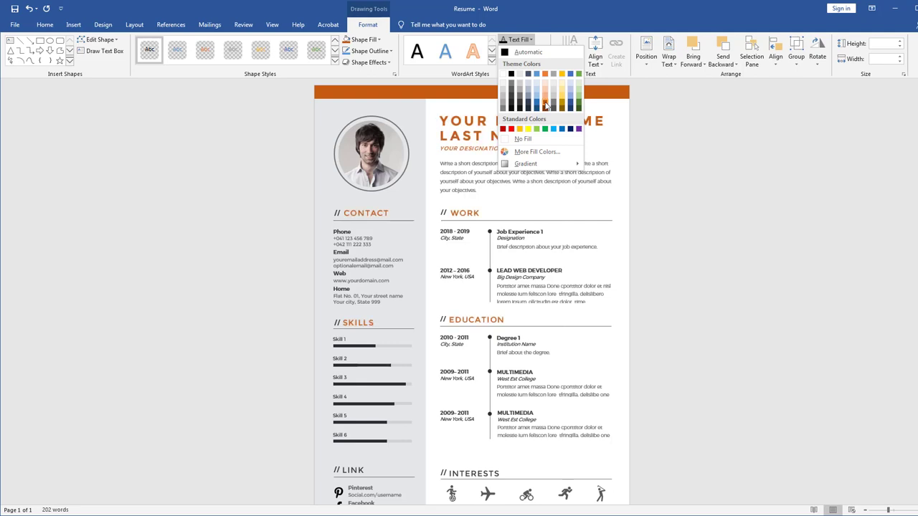
click(545, 98)
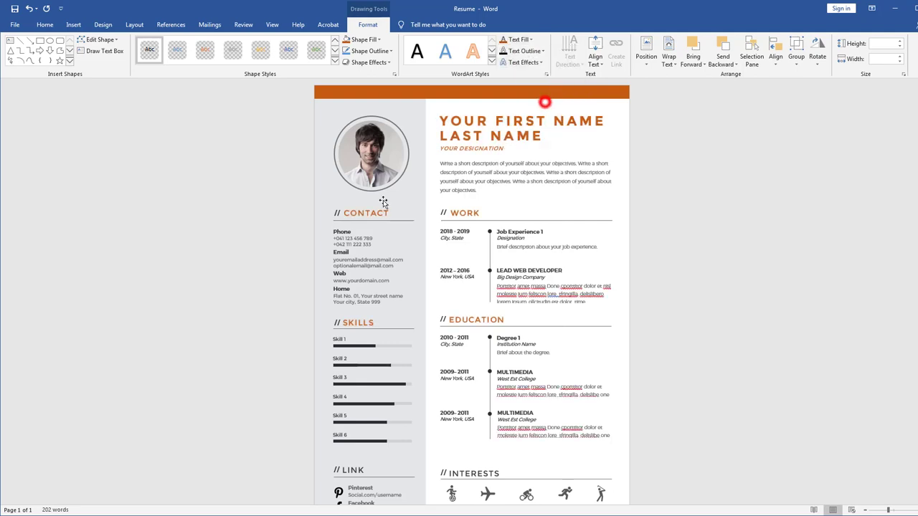
click(464, 473)
shift+click(352, 469)
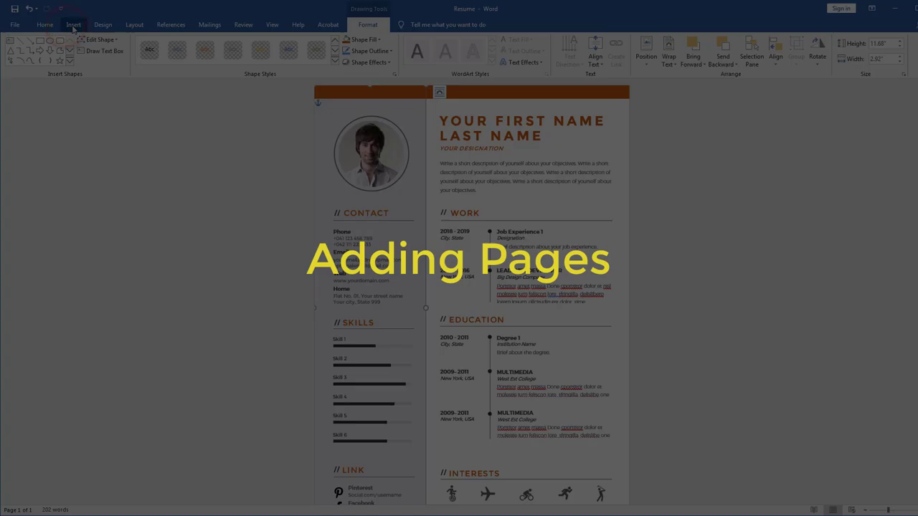
- Insert a page break at the start of the document to add a blank page before the resume
click(73, 25)
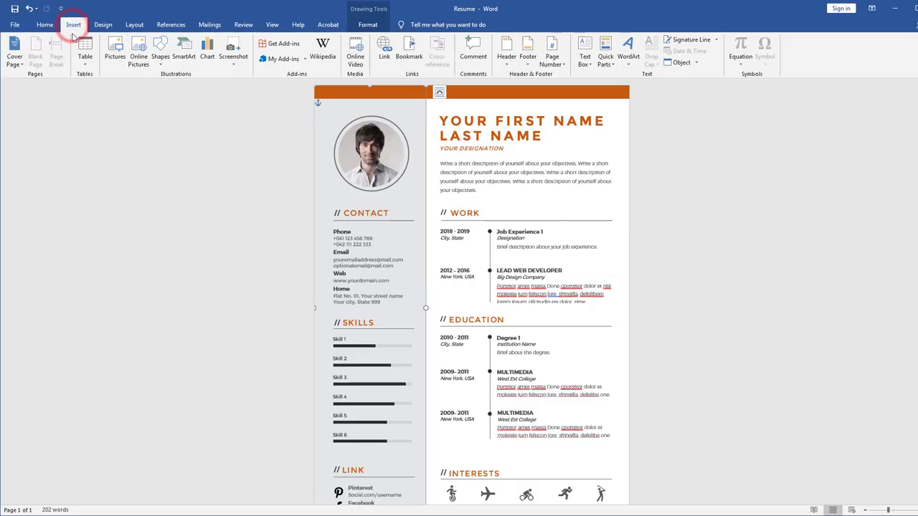
click(680, 203)
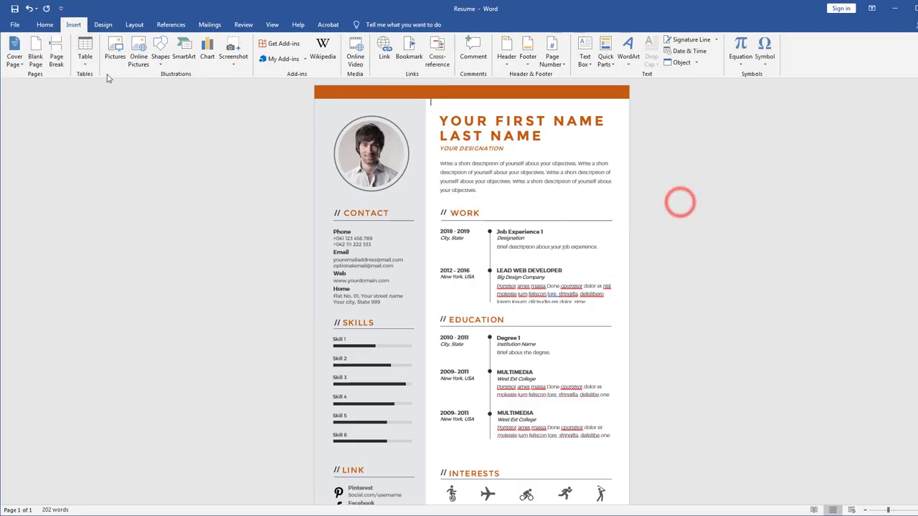
click(61, 48)
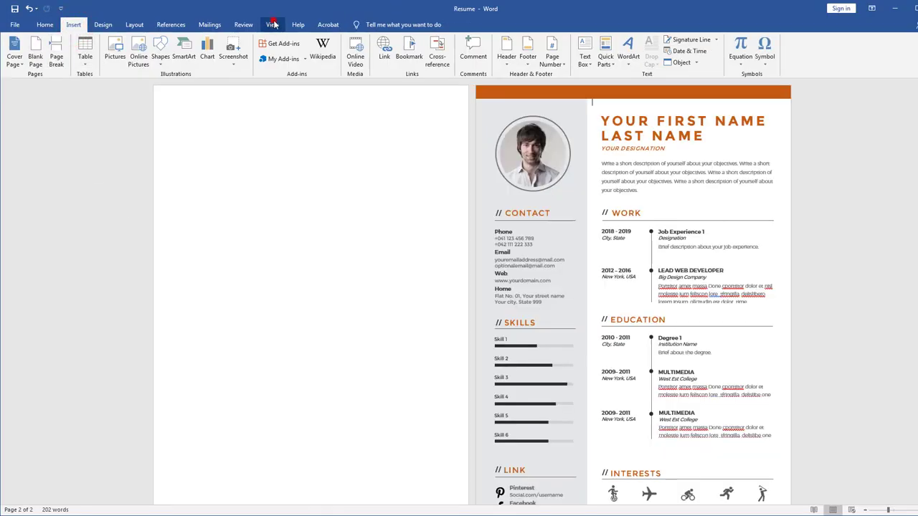
- Show one page at a time, copy the document's entire content and paste it onto the blank first page
click(272, 24)
click(281, 39)
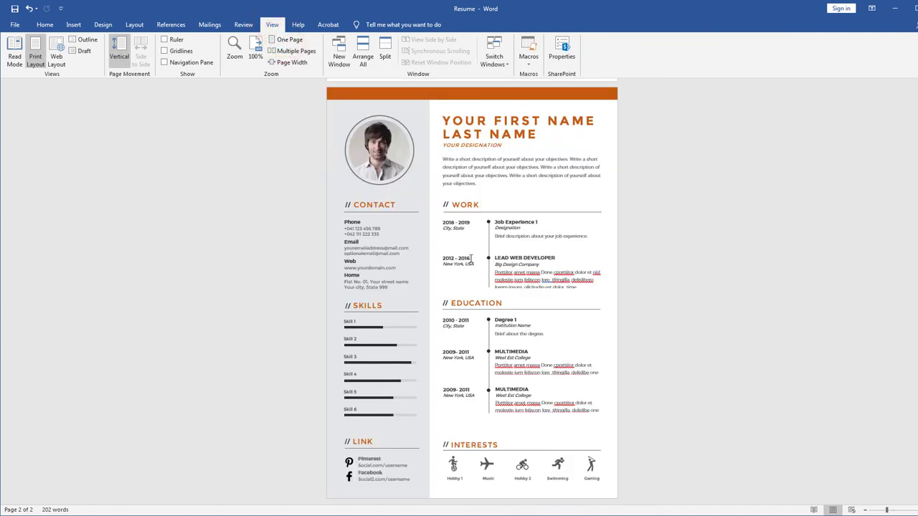
key(ctrl+a)
key(ctrl+c)
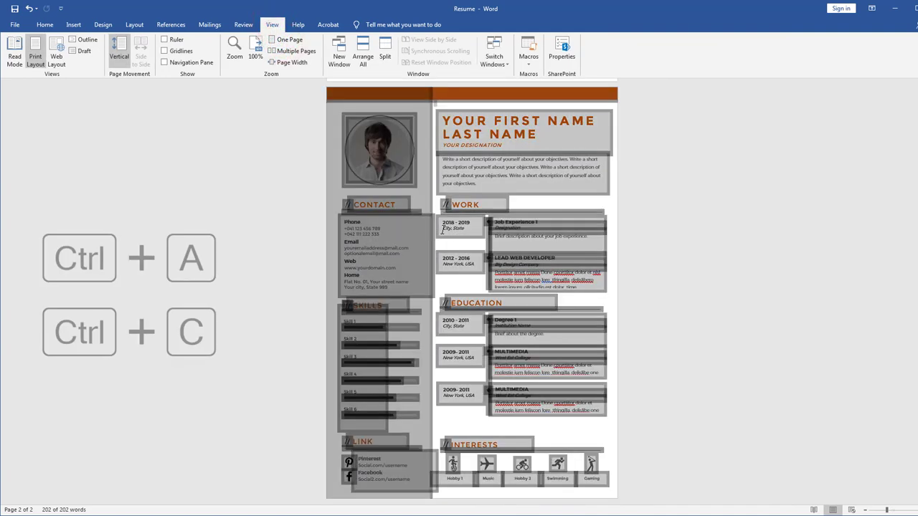
scroll(459, 258, up, 3)
scroll(465, 284, up, 5)
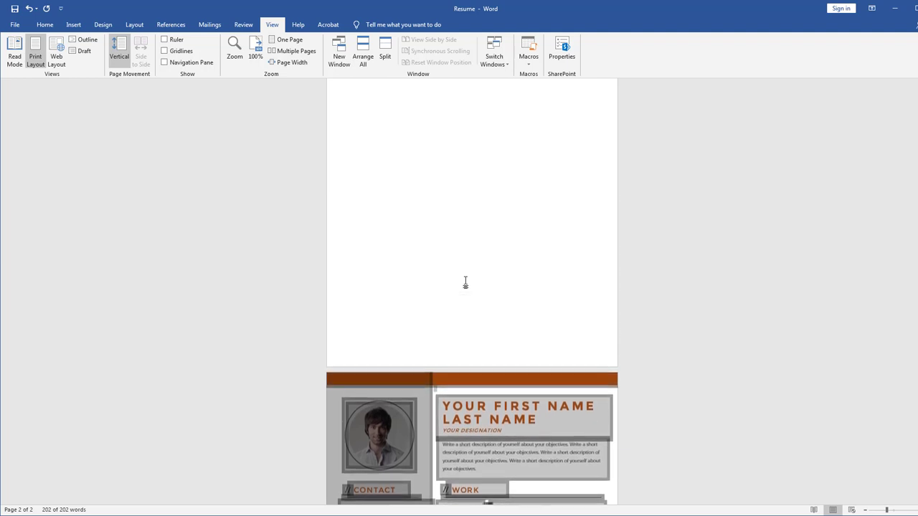
click(366, 113)
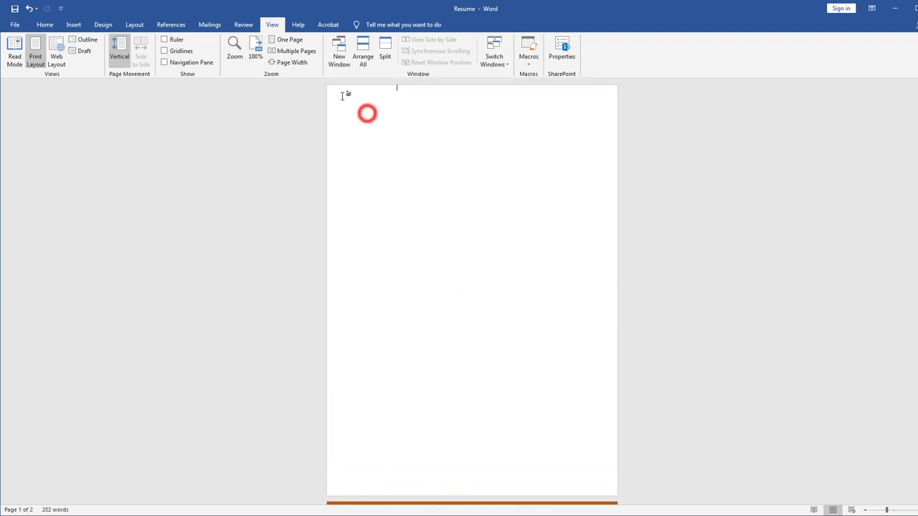
key(ctrl+v)
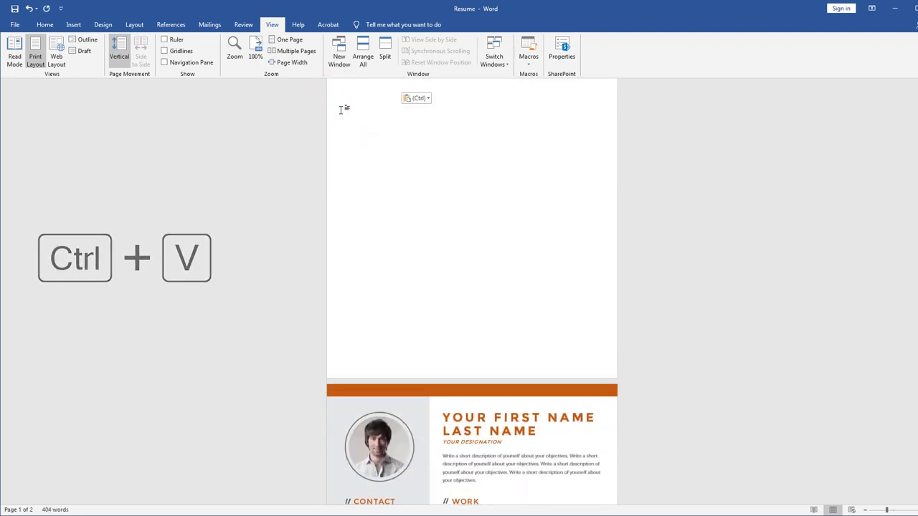
scroll(406, 244, down, 10)
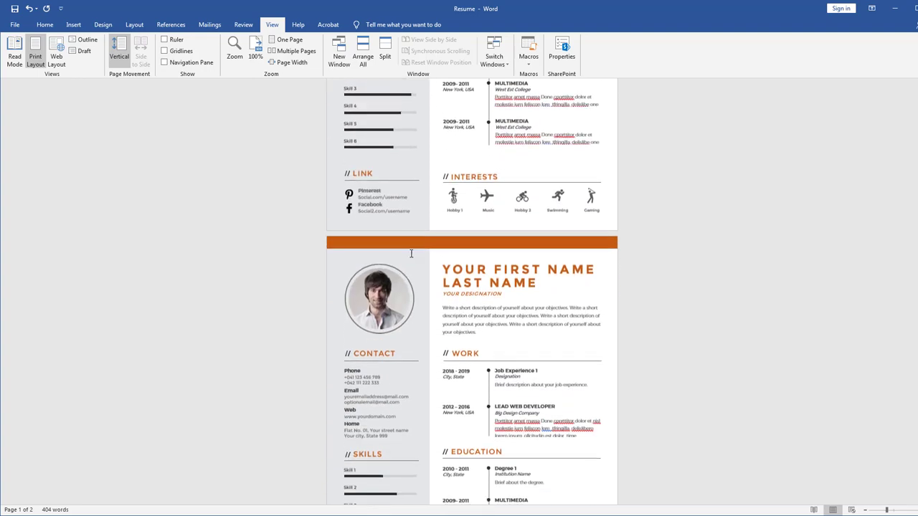
scroll(412, 258, up, 10)
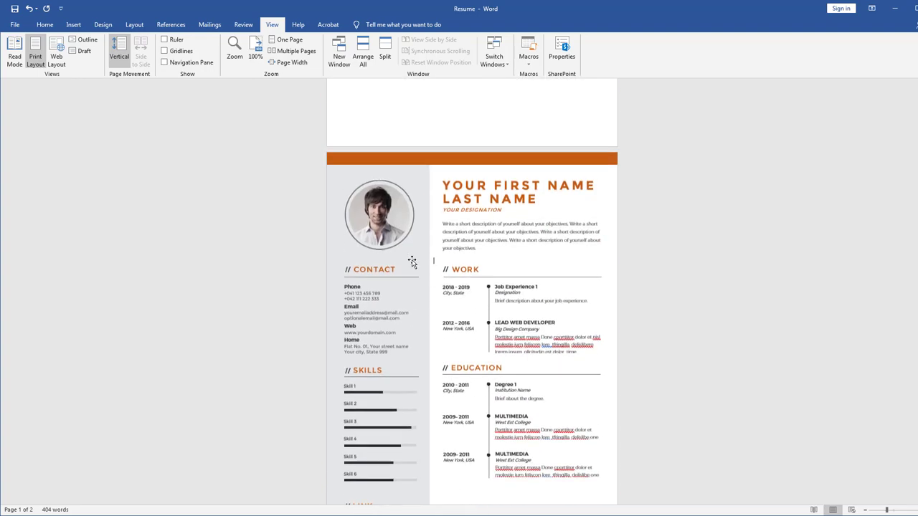
- Paste another copy of the resume content at the start of the blank first page and look through the pages
scroll(413, 260, up, 3)
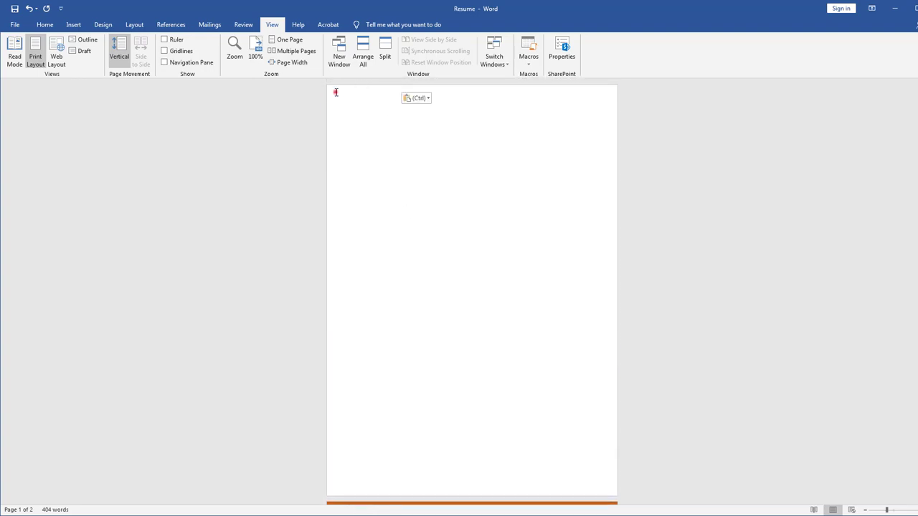
scroll(383, 201, down, 9)
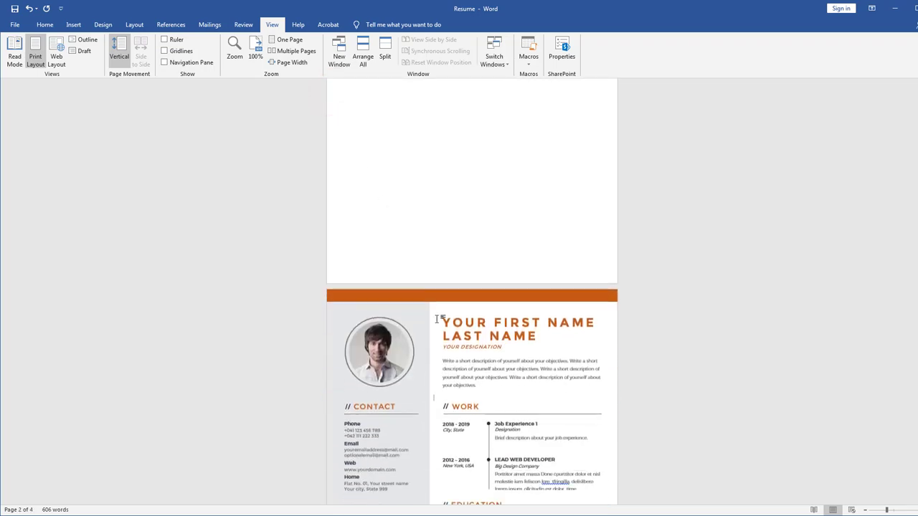
scroll(438, 322, down, 15)
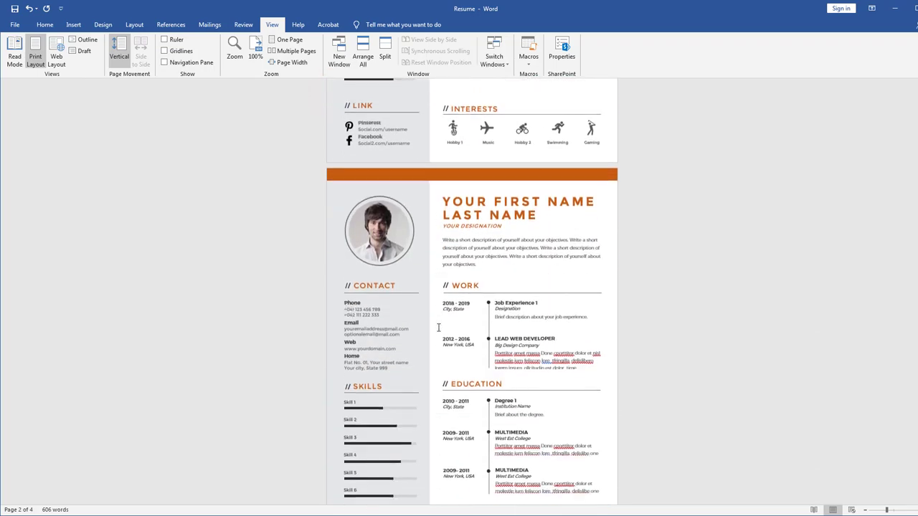
scroll(437, 339, down, 15)
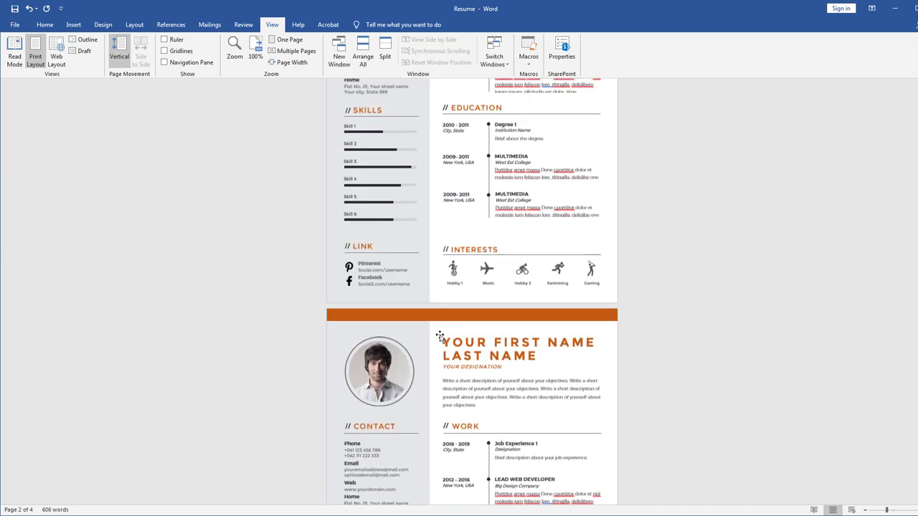
- Delete the empty page at the start of the document and check the remaining resume pages
scroll(437, 339, up, 3)
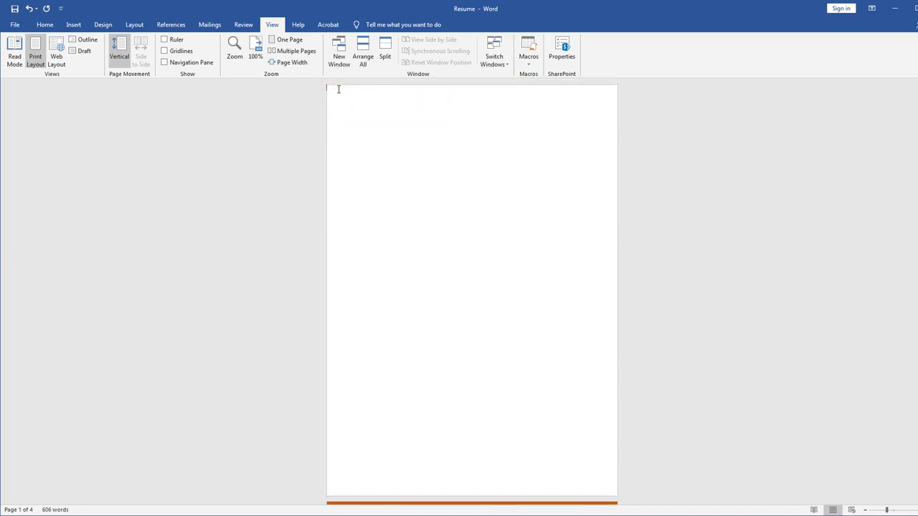
key(Delete)
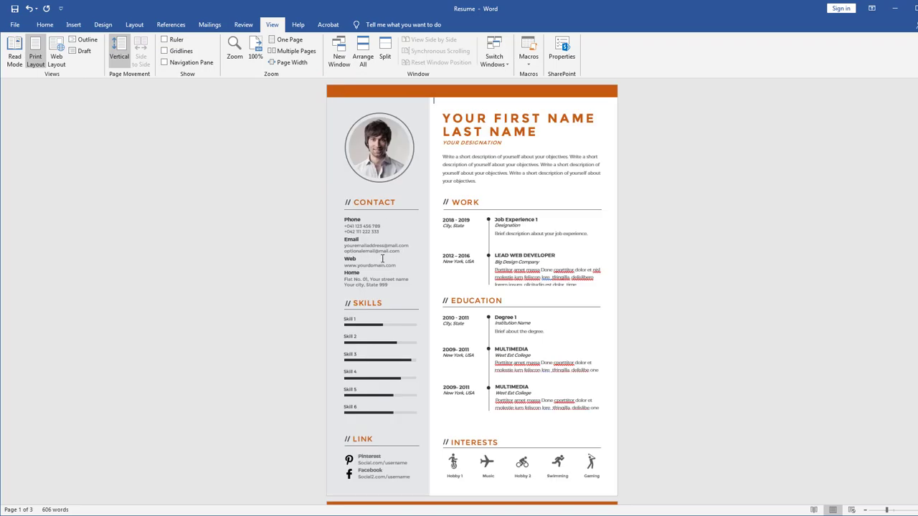
scroll(383, 265, down, 12)
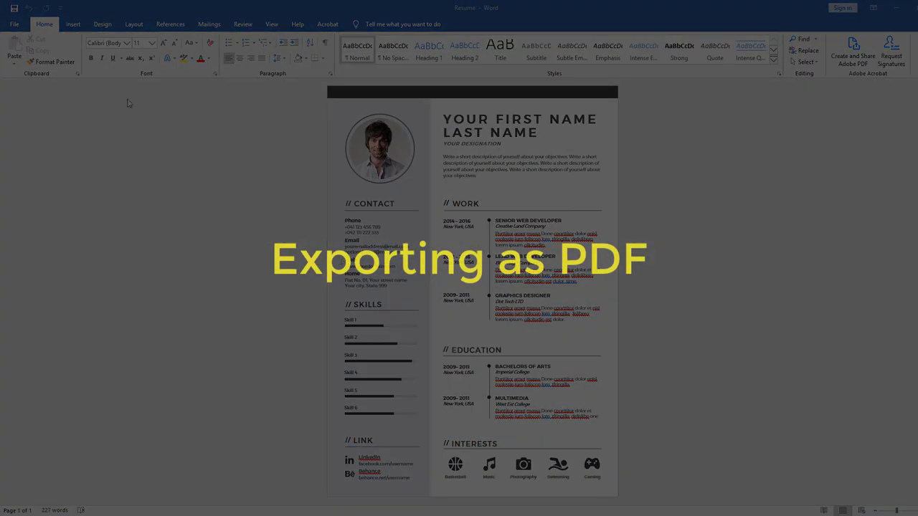
- Save the resume as a PDF named Resume in the New folder under Documents and look over the exported file
click(16, 27)
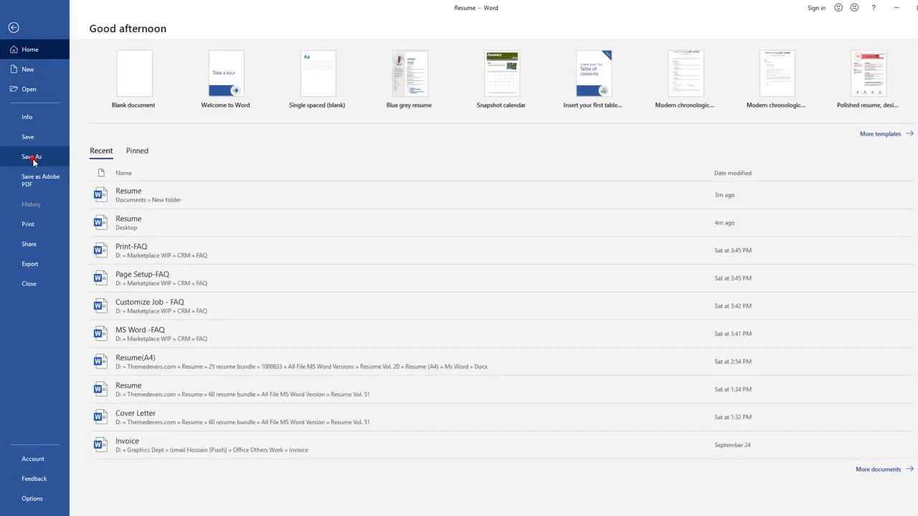
click(32, 158)
click(128, 170)
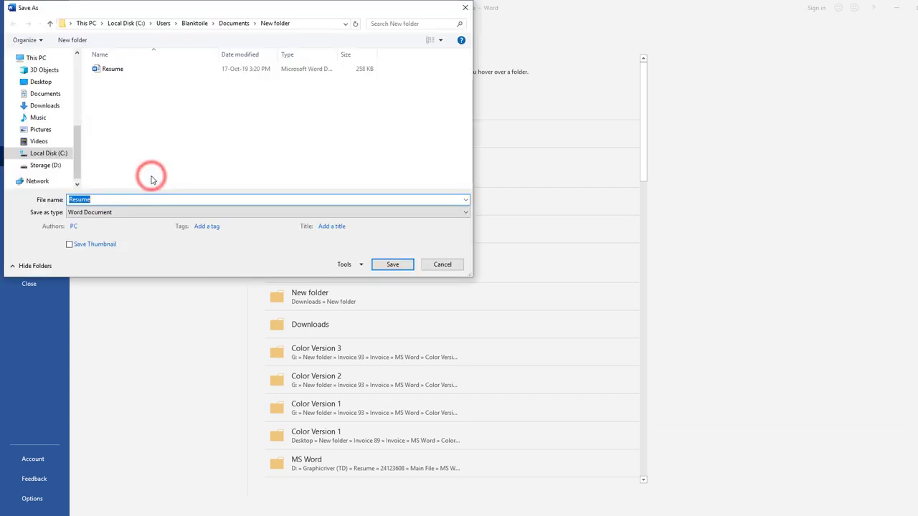
click(176, 214)
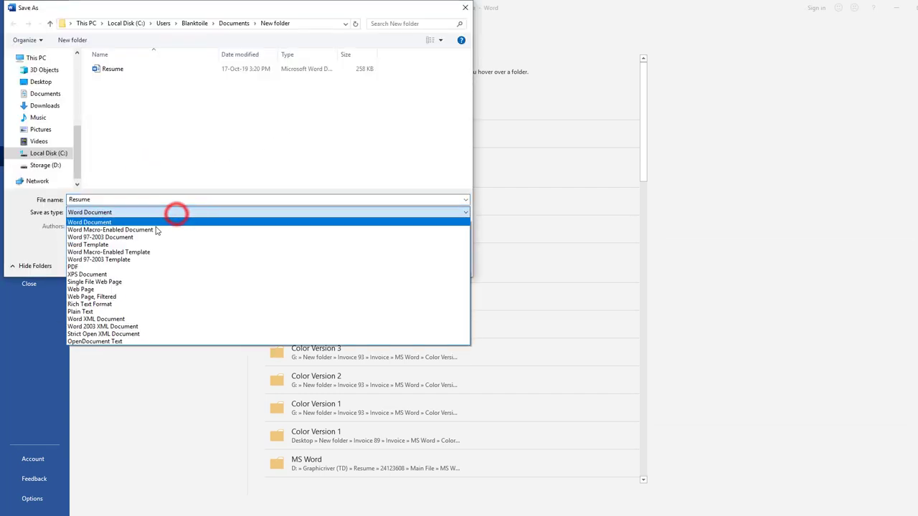
click(98, 267)
click(393, 289)
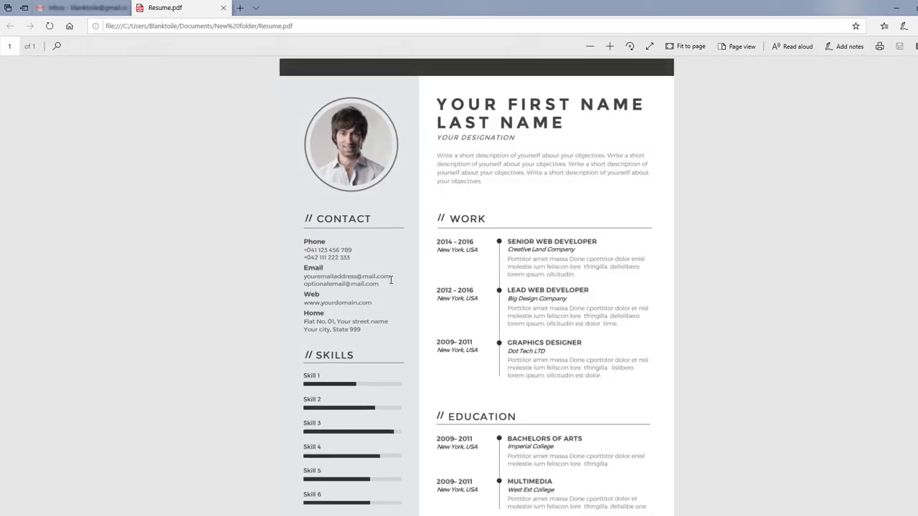
scroll(390, 280, down, 3)
scroll(391, 280, up, 3)
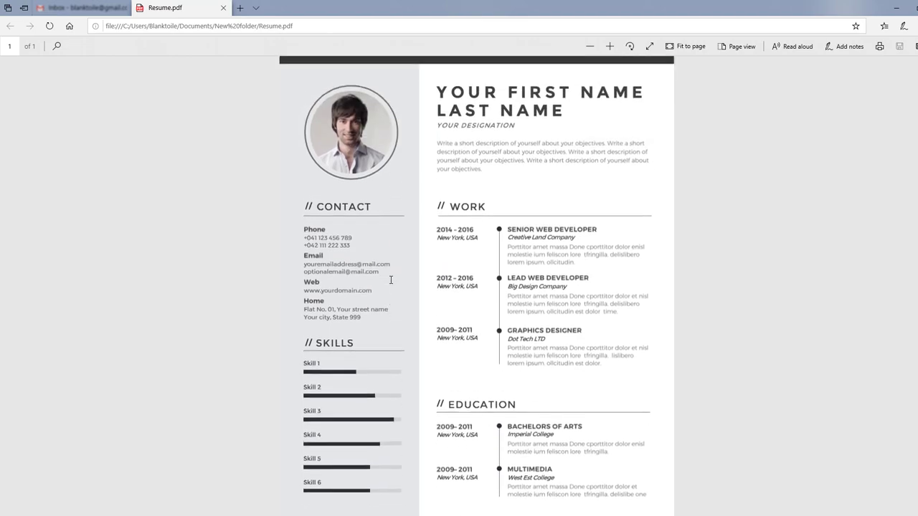